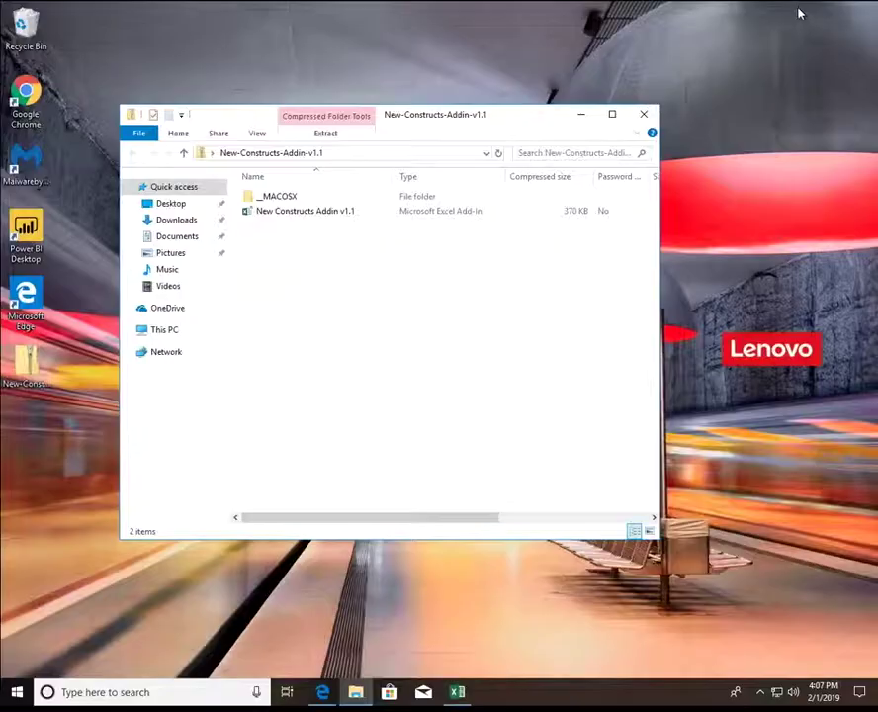
Minimize Edge and extract all of the New-Constructs-Addin-v1.1 zip into its Desktop folder.
{"action": "left_click", "coordinate": [806, 12]}
{"action": "left_click", "coordinate": [331, 135]}
{"action": "left_click", "coordinate": [341, 160]}
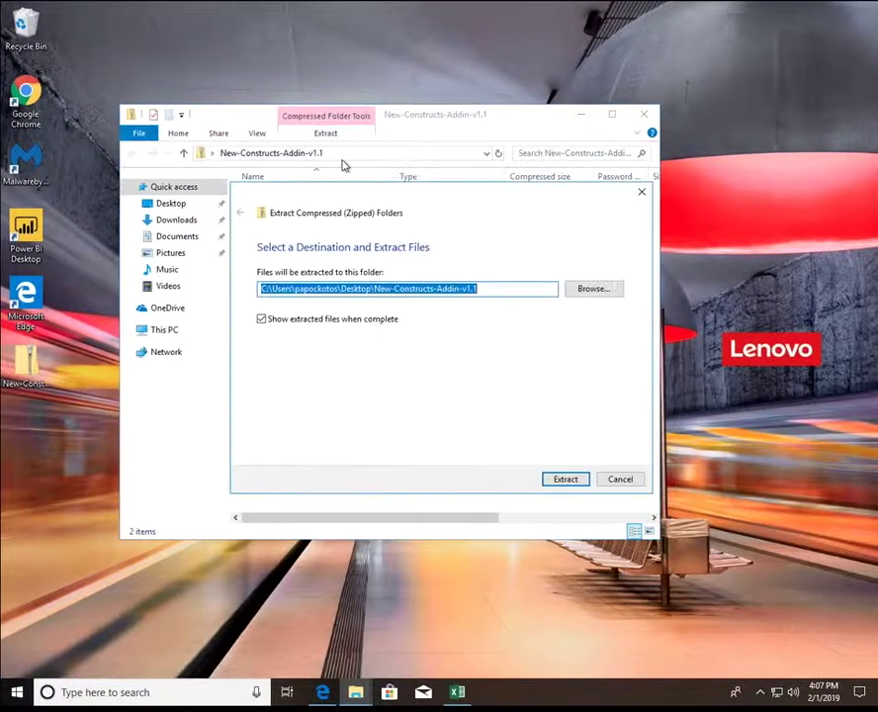
{"action": "left_click", "coordinate": [565, 479]}
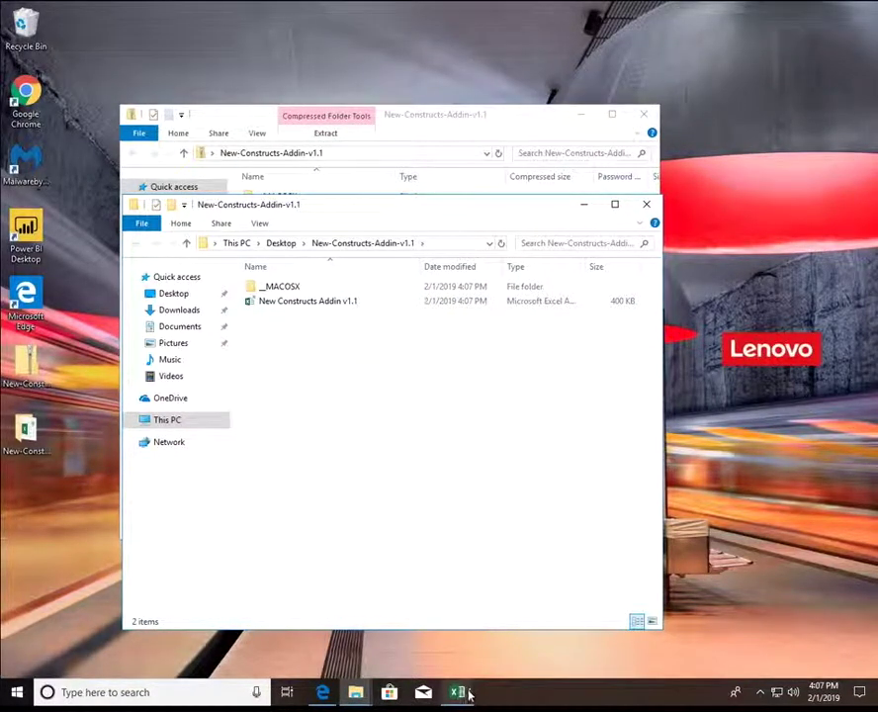
Load the New Constructs Addin v1.1 from Desktop\New-Constructs-Addin-v1.1 through Excel Add-ins in Book1.
{"action": "mouse_move", "coordinate": [469, 698]}
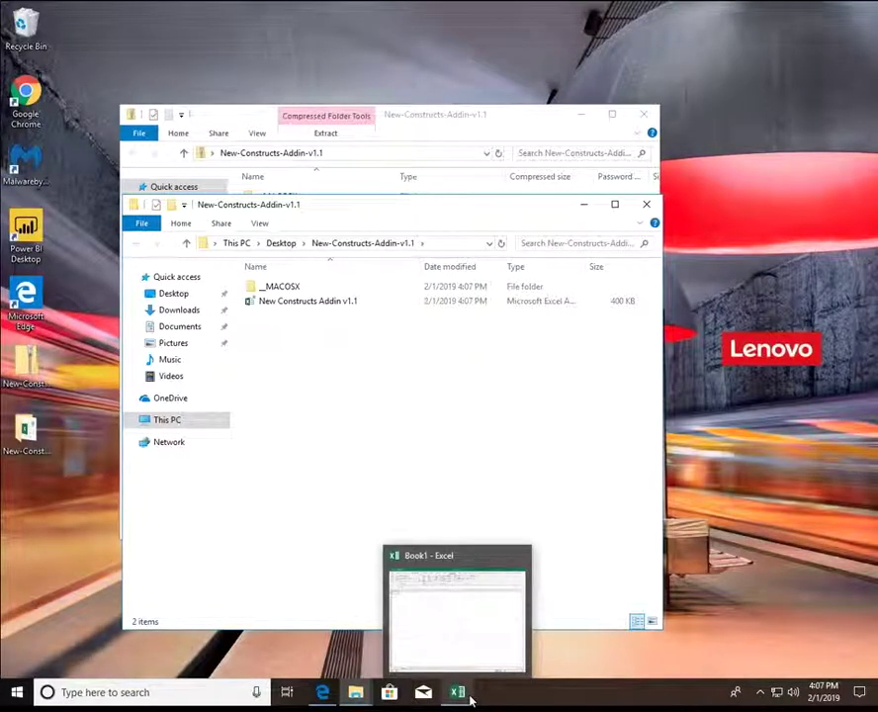
{"action": "left_click", "coordinate": [471, 698]}
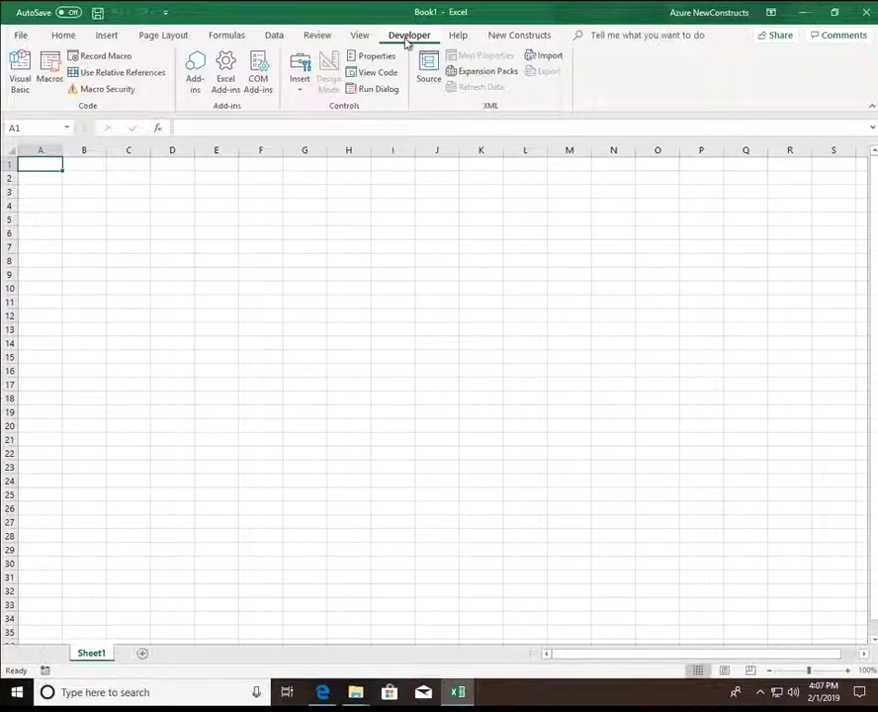
{"action": "left_click", "coordinate": [223, 84]}
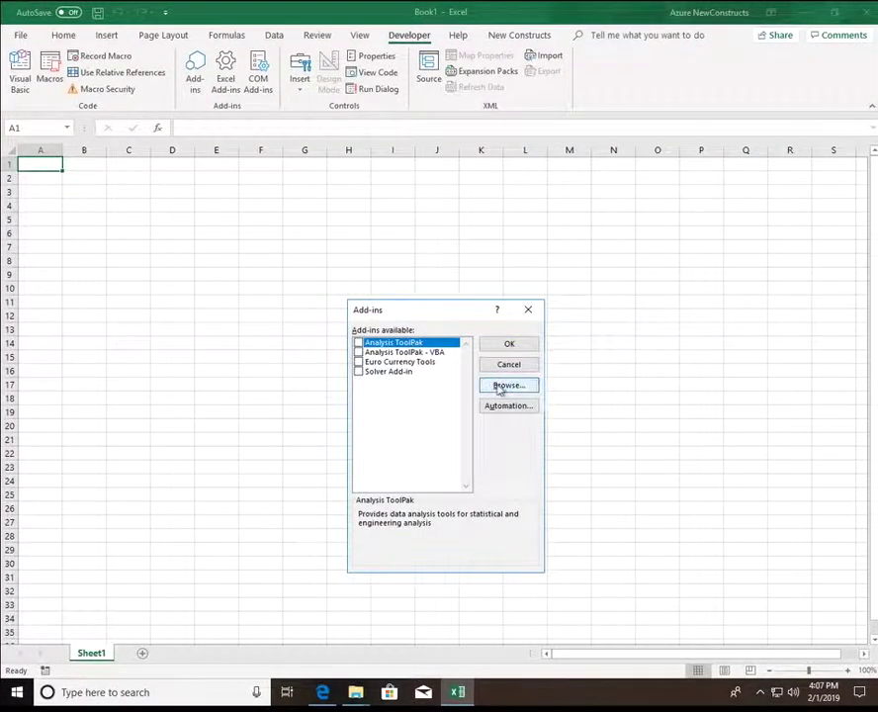
{"action": "left_click", "coordinate": [504, 385]}
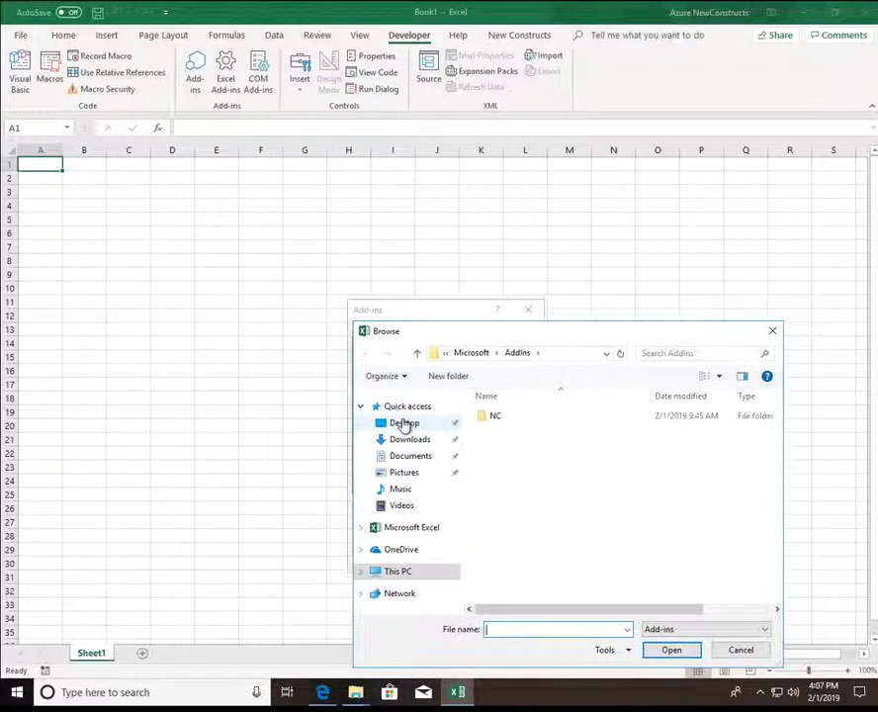
{"action": "left_click", "coordinate": [403, 423]}
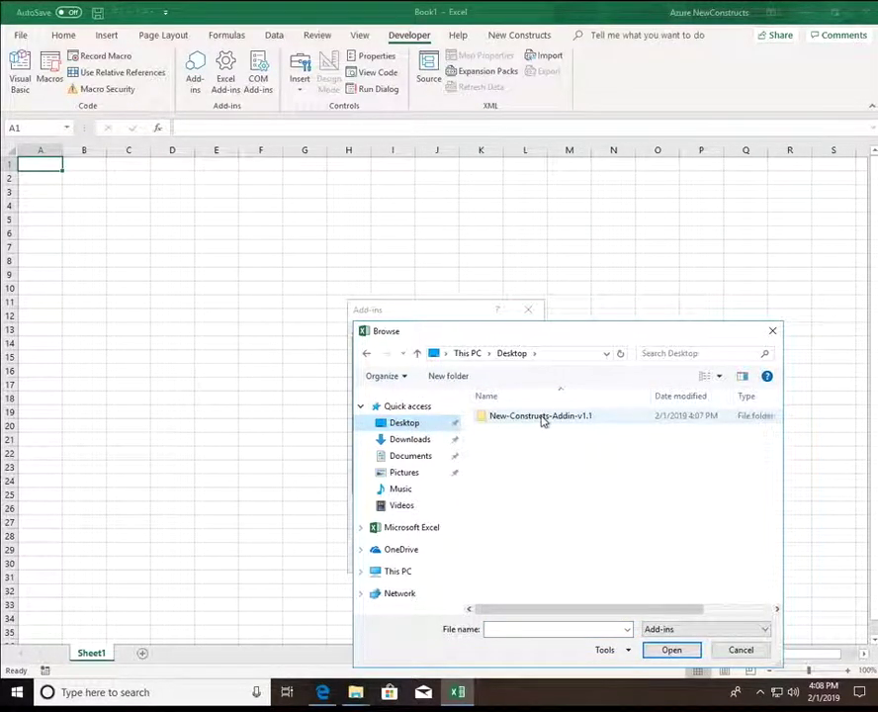
{"action": "double_click", "coordinate": [542, 418]}
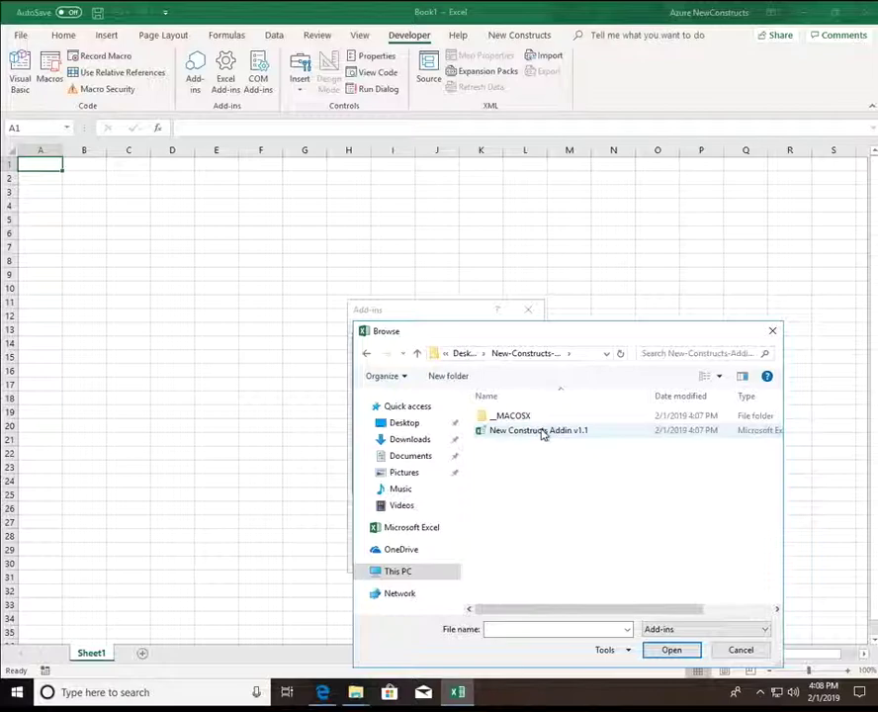
{"action": "double_click", "coordinate": [542, 432]}
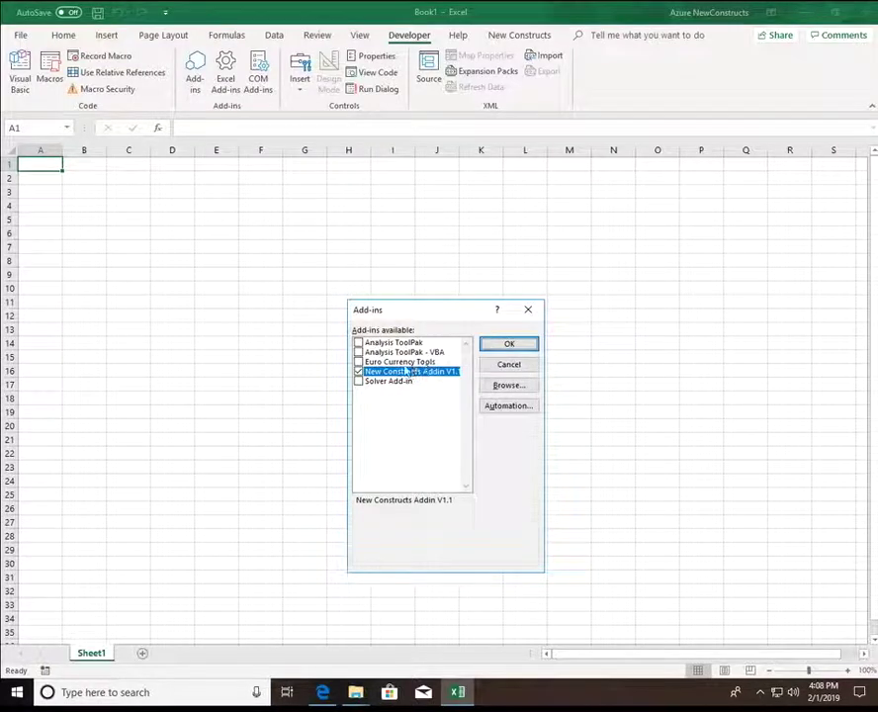
{"action": "left_click", "coordinate": [526, 344]}
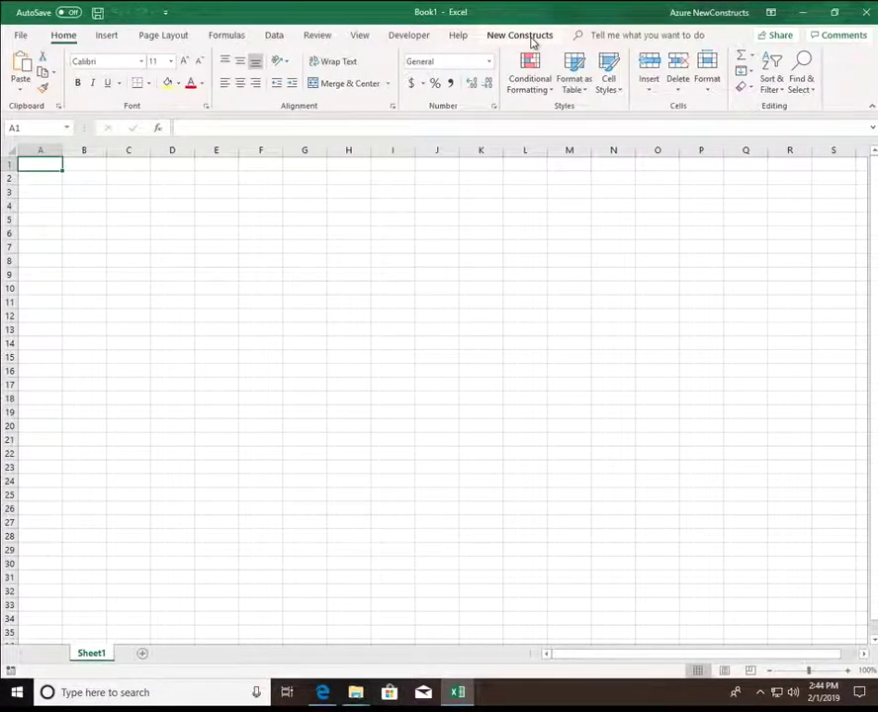
Launch the New Constructs form from the New Constructs ribbon tab.
{"action": "left_click", "coordinate": [532, 35]}
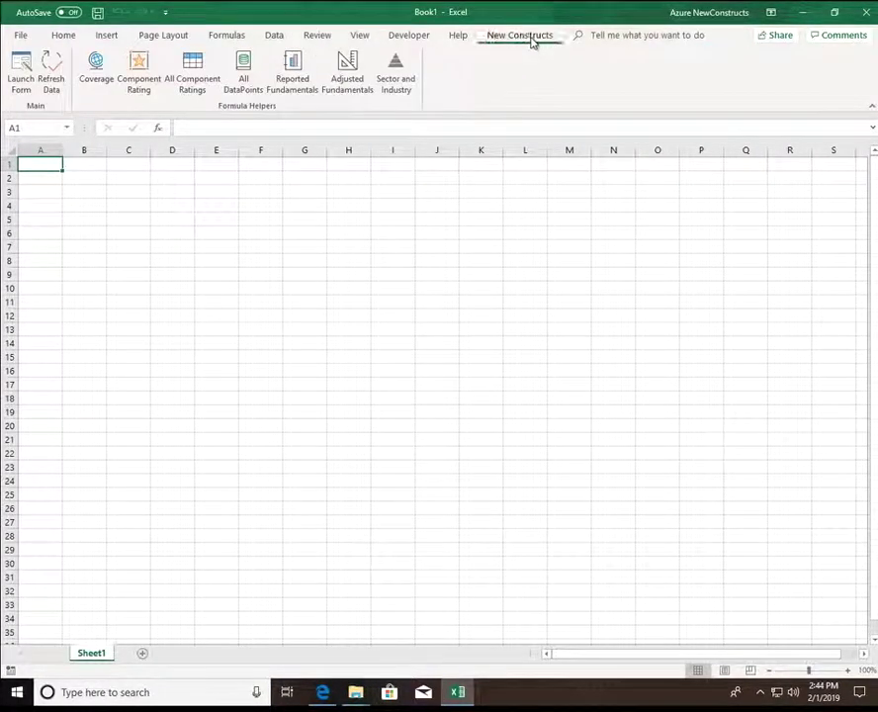
{"action": "left_click", "coordinate": [22, 71]}
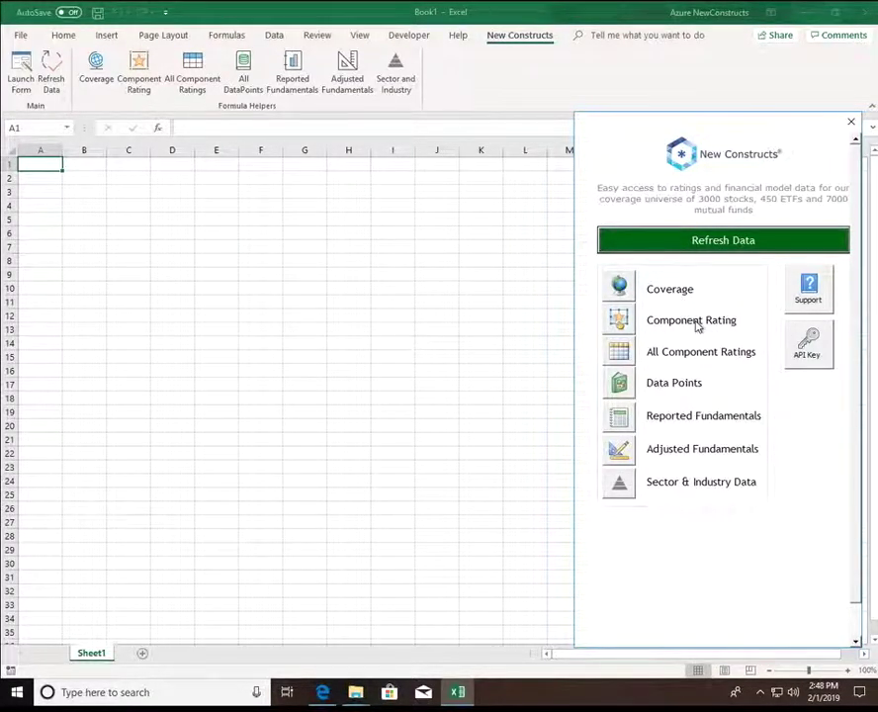
Insert the Stocks coverage list as an NC_Coverage array formula spanning A1:E2776.
{"action": "left_click", "coordinate": [625, 289]}
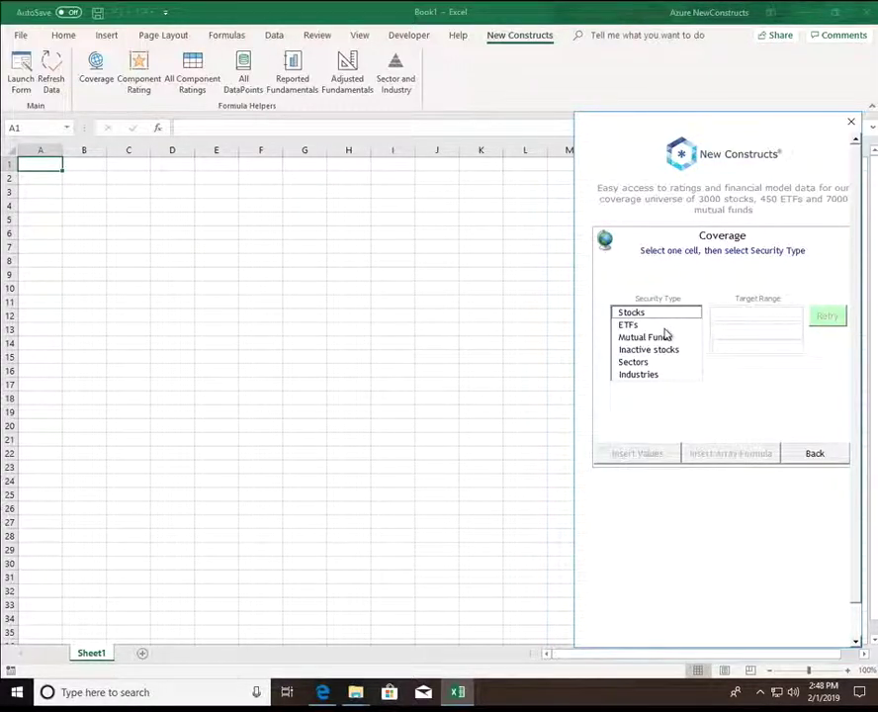
{"action": "left_click", "coordinate": [658, 323]}
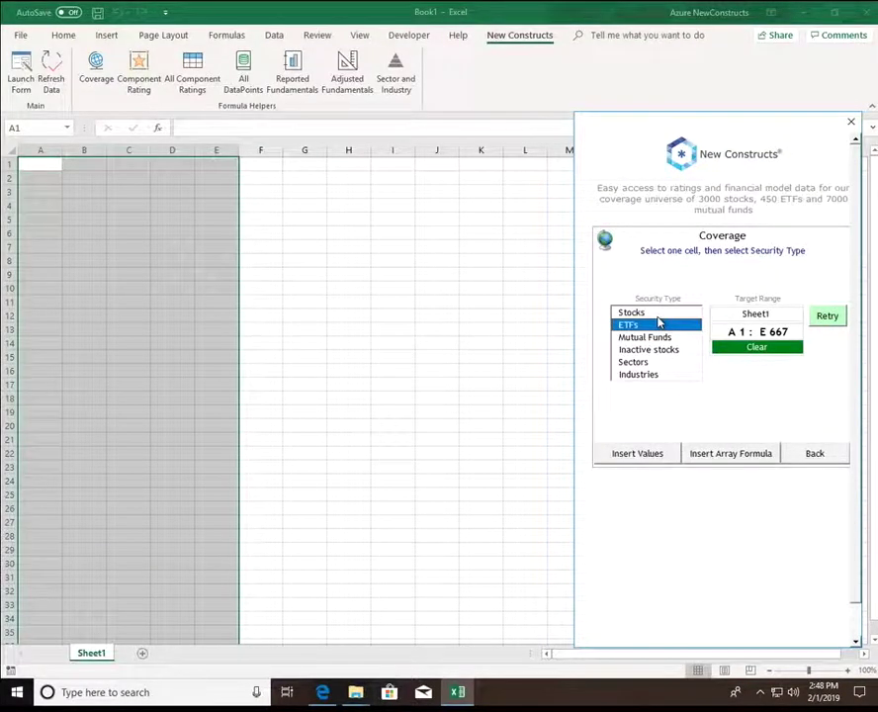
{"action": "left_click", "coordinate": [657, 313]}
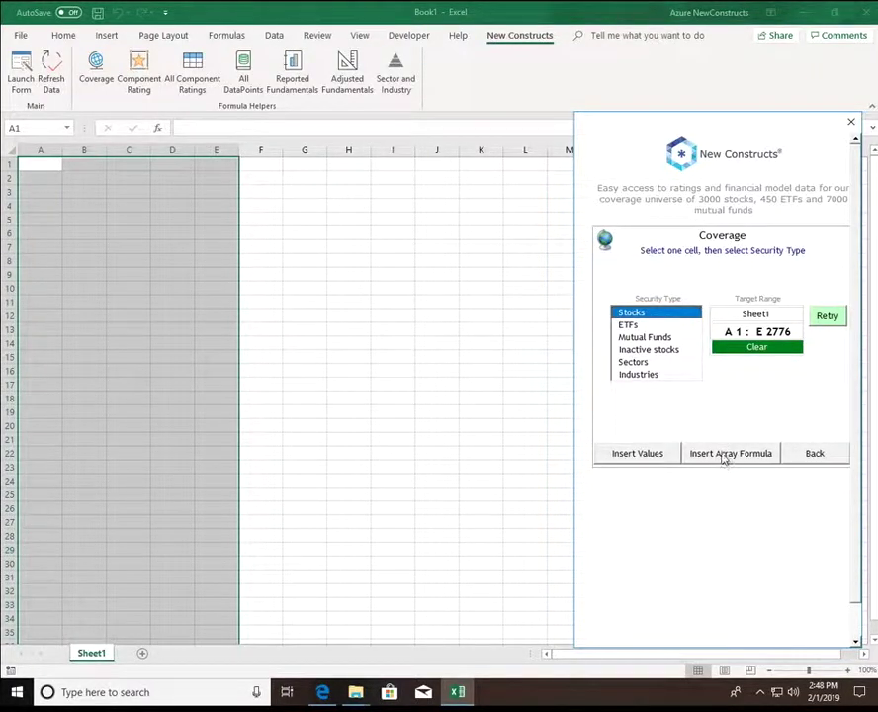
{"action": "left_click", "coordinate": [724, 457]}
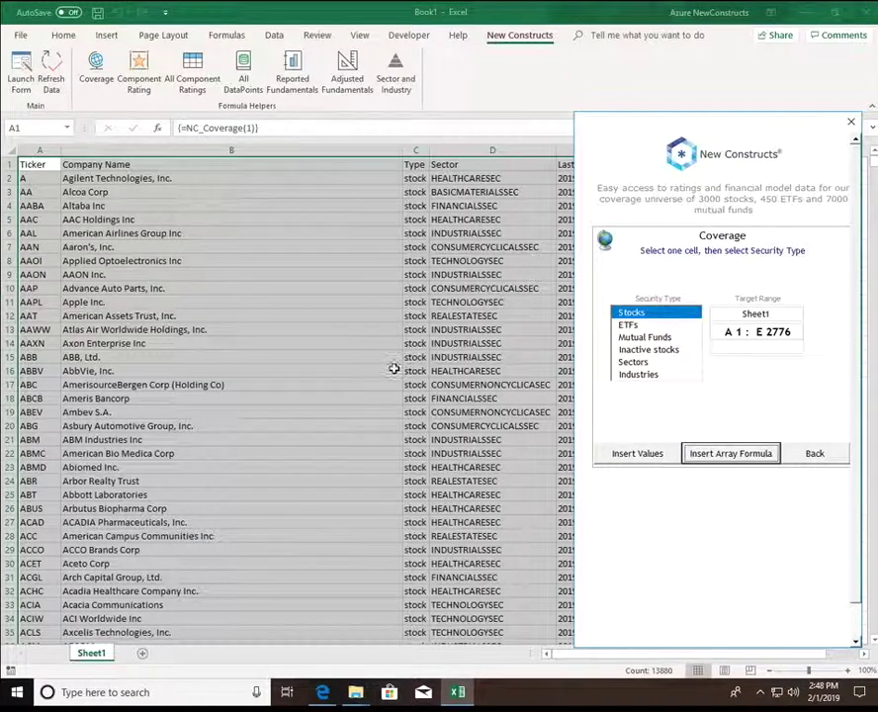
{"action": "left_click", "coordinate": [40, 206]}
{"action": "left_click", "coordinate": [94, 206]}
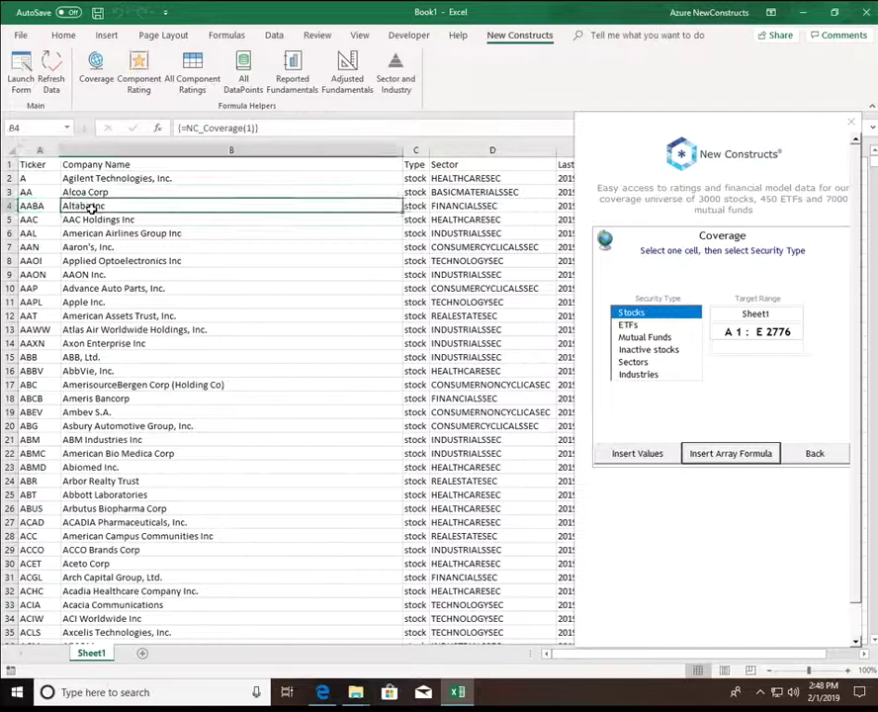
{"action": "left_click", "coordinate": [445, 219]}
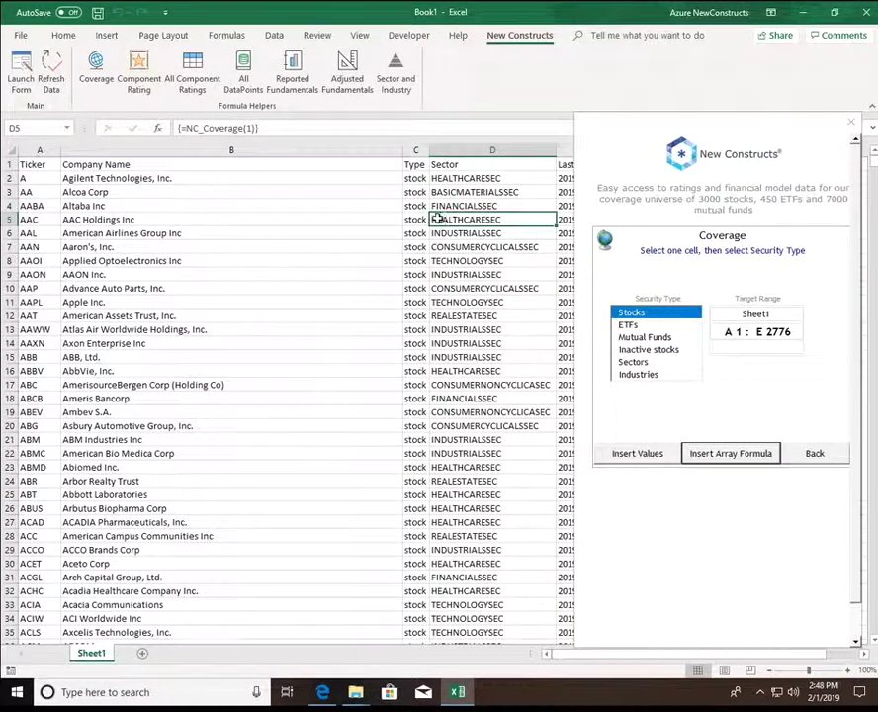
{"action": "left_click", "coordinate": [831, 457]}
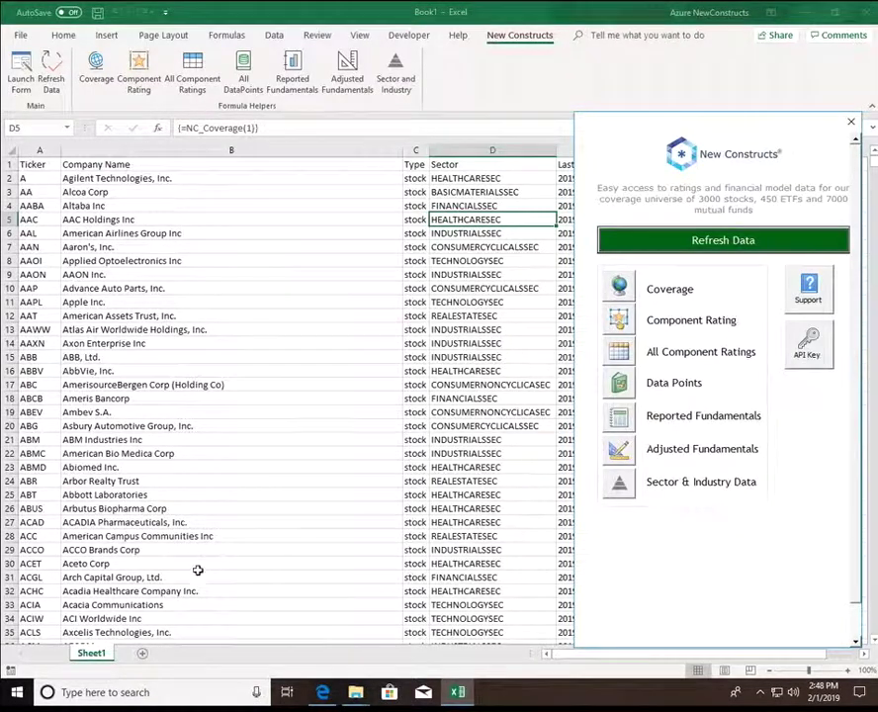
On a new Sheet2, insert AAPL's ROIC component rating into A3 and widen column A.
{"action": "left_click", "coordinate": [144, 655]}
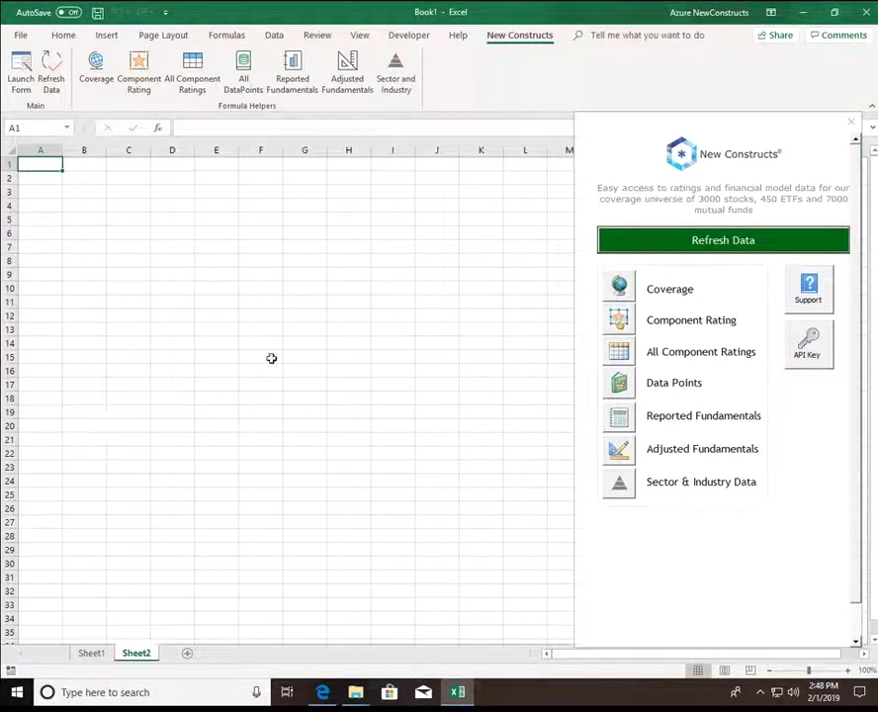
{"action": "left_click", "coordinate": [43, 190]}
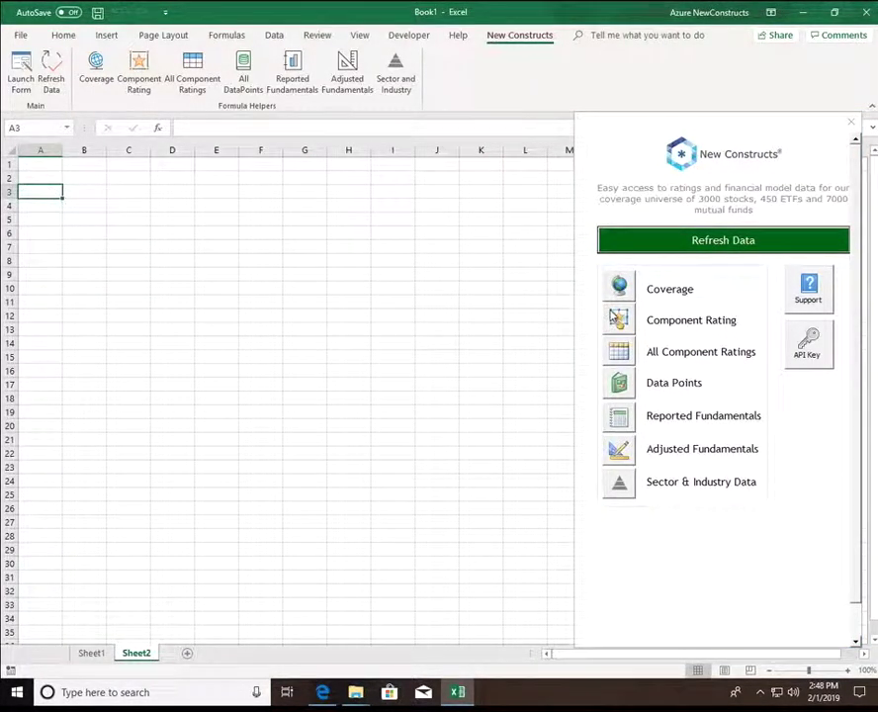
{"action": "left_click", "coordinate": [619, 321]}
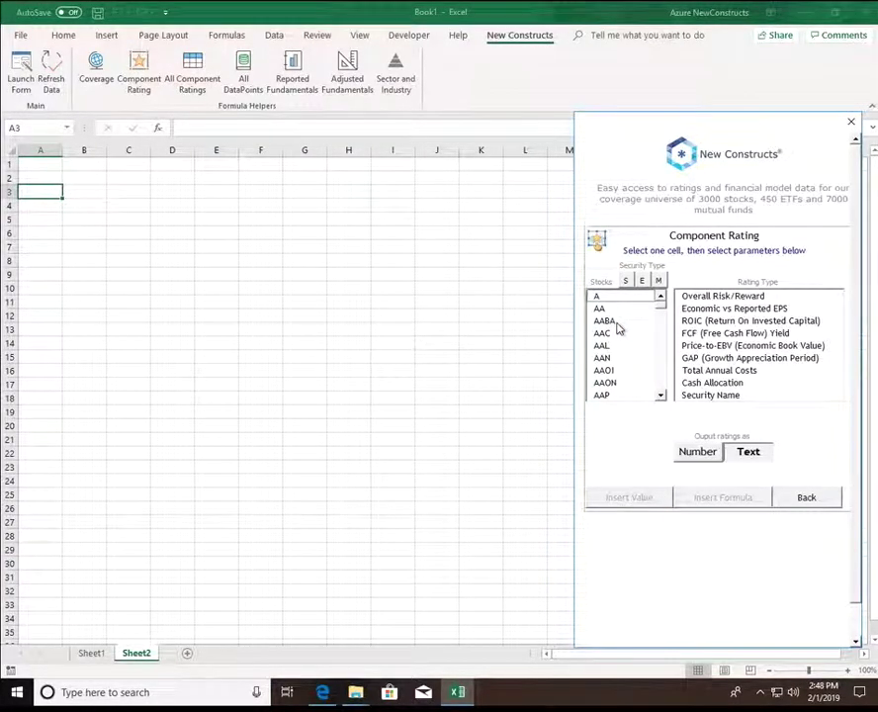
{"action": "left_click", "coordinate": [660, 397]}
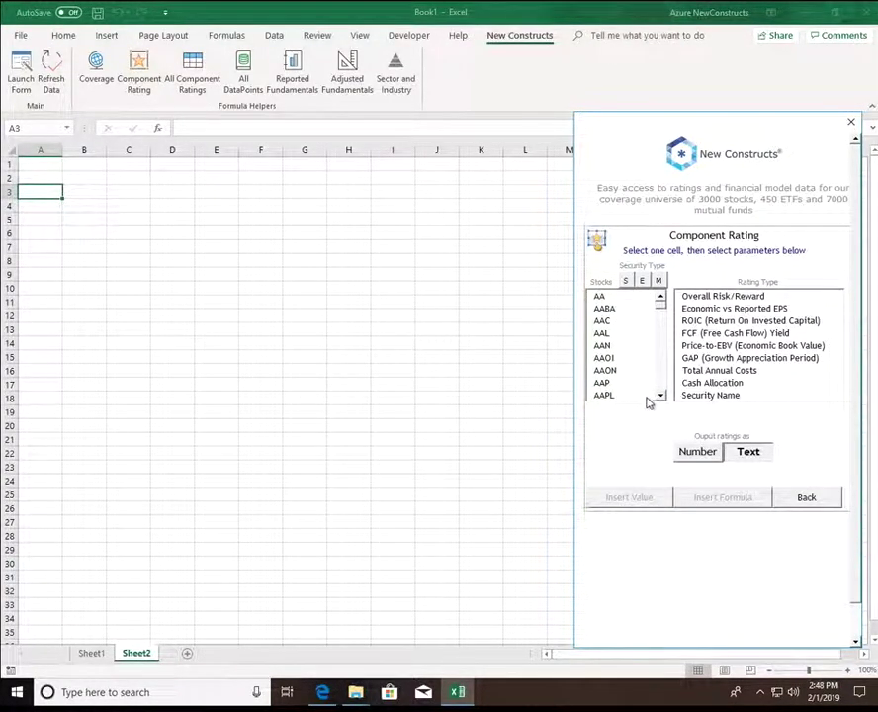
{"action": "left_click", "coordinate": [639, 397]}
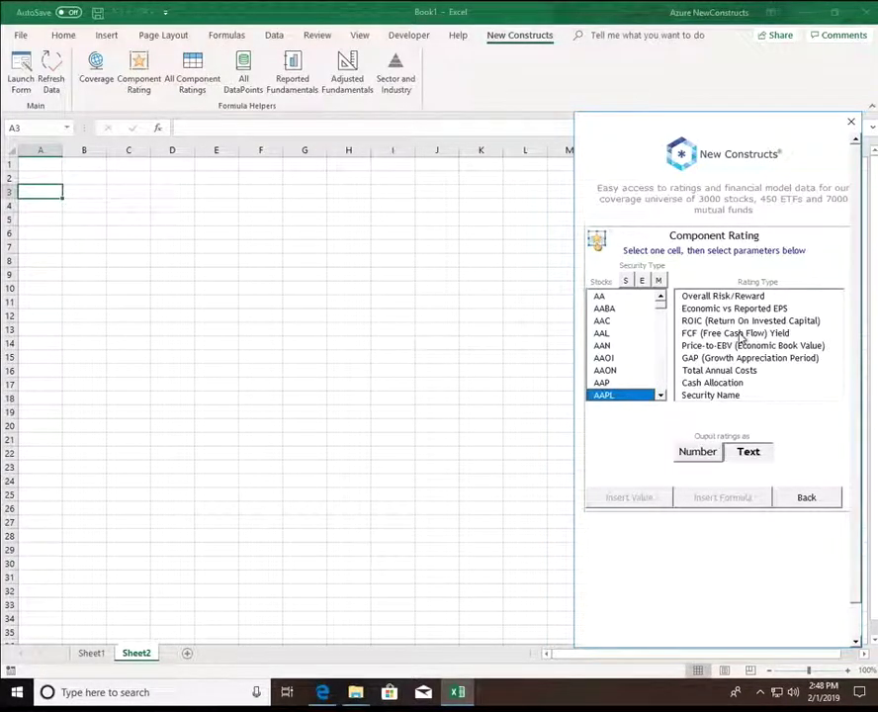
{"action": "left_click", "coordinate": [737, 321]}
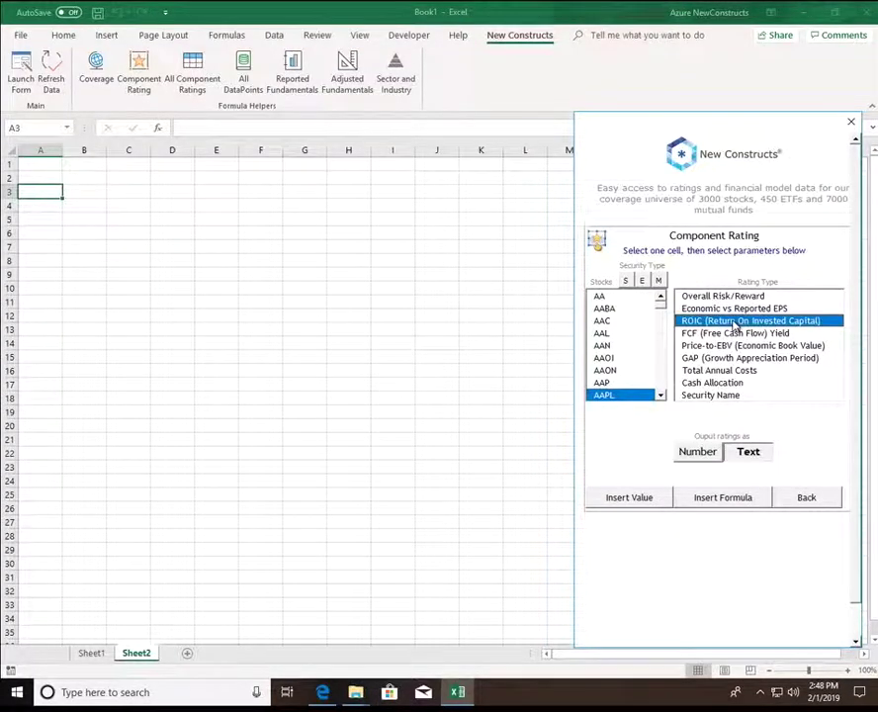
{"action": "left_click", "coordinate": [743, 499]}
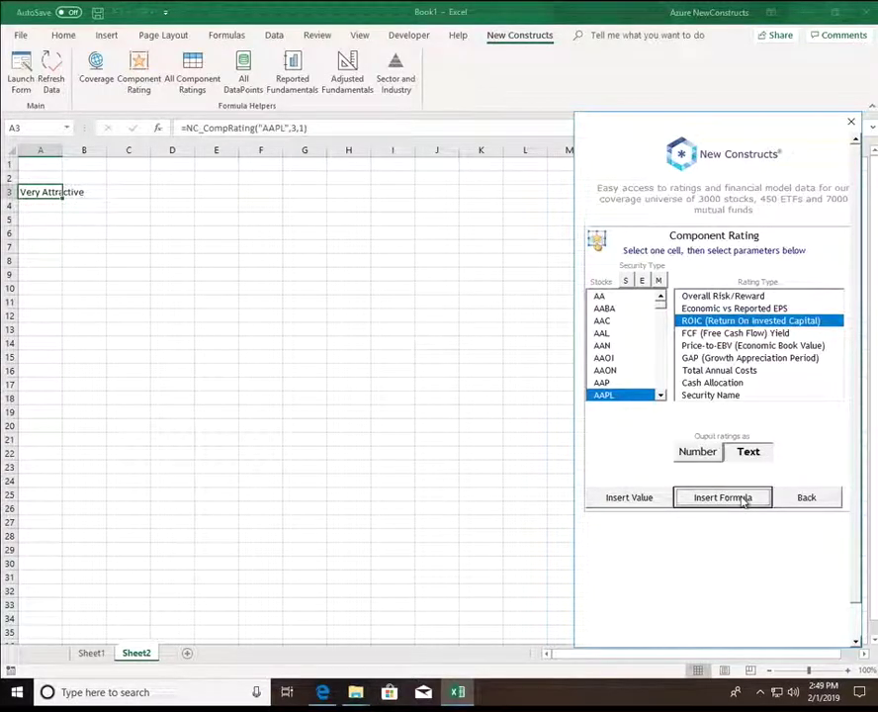
{"action": "double_click", "coordinate": [61, 153]}
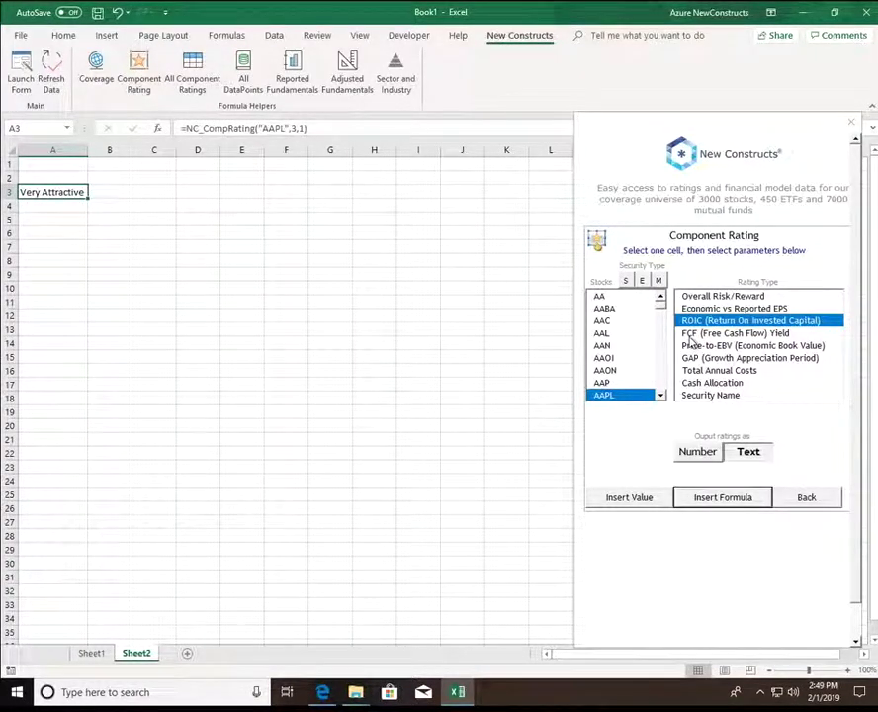
Insert AAPL's FCF Yield rating as text in C3 and as number 2 in E3.
{"action": "left_click", "coordinate": [688, 337]}
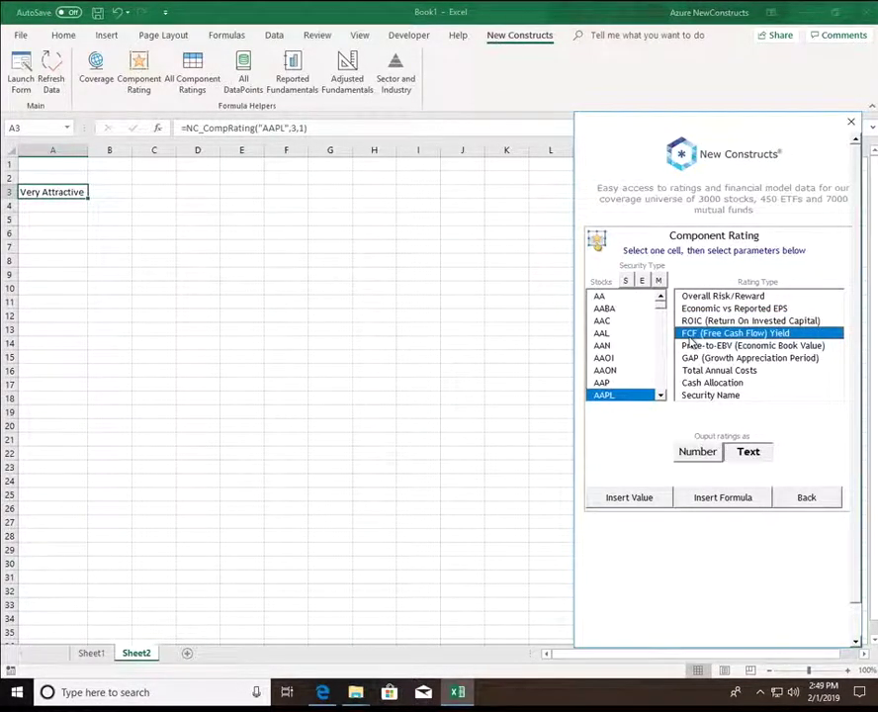
{"action": "left_click", "coordinate": [157, 193]}
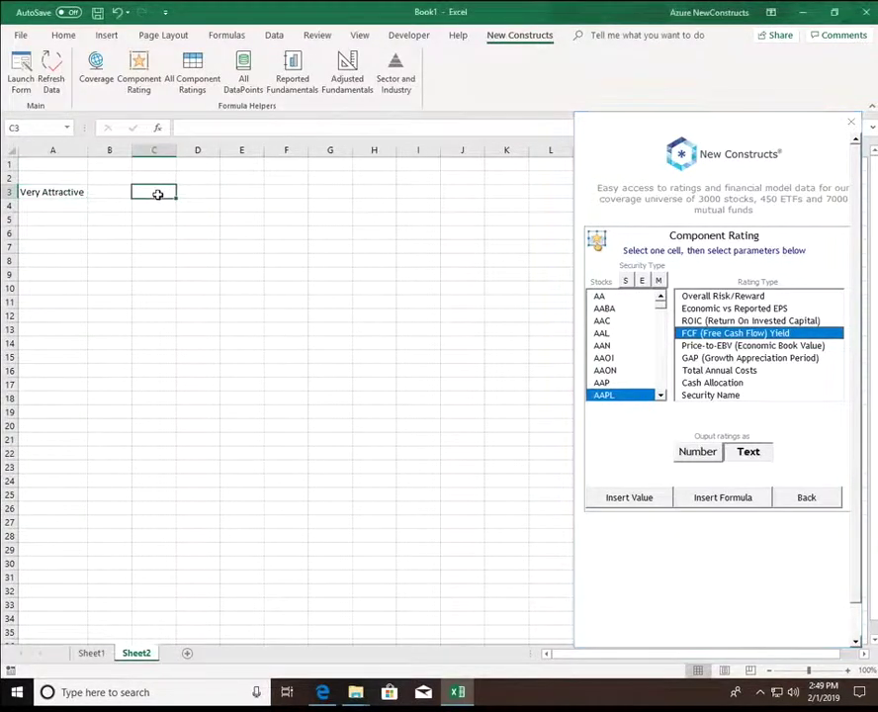
{"action": "left_click", "coordinate": [732, 499]}
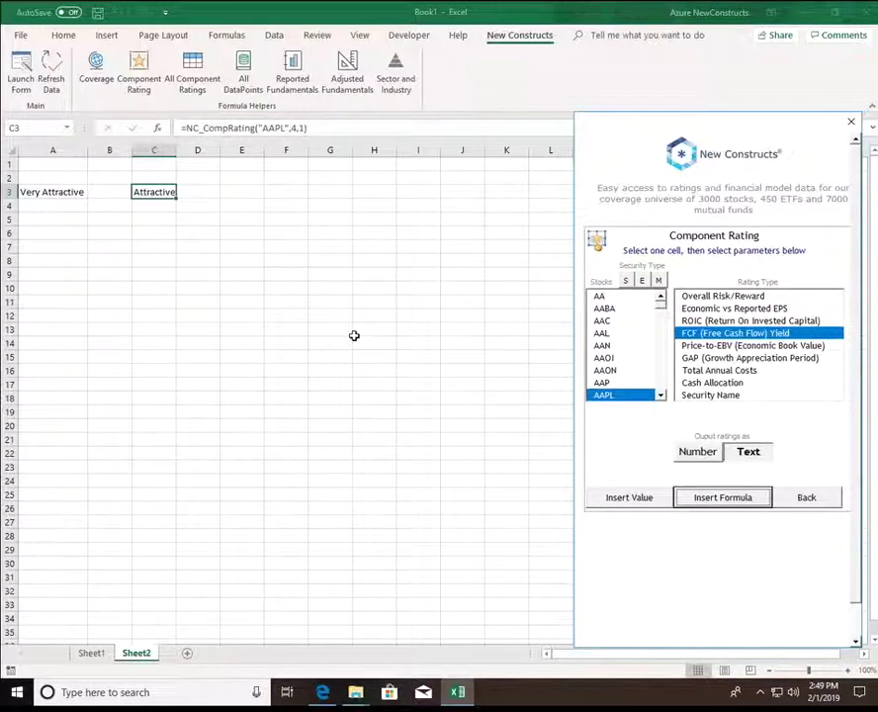
{"action": "left_click", "coordinate": [249, 191]}
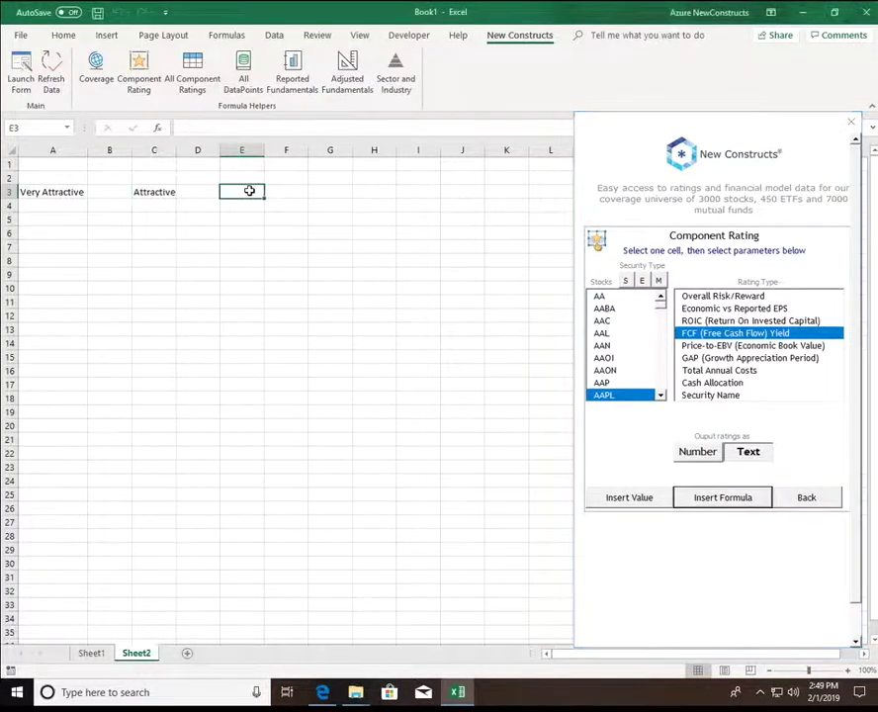
{"action": "left_click", "coordinate": [691, 457]}
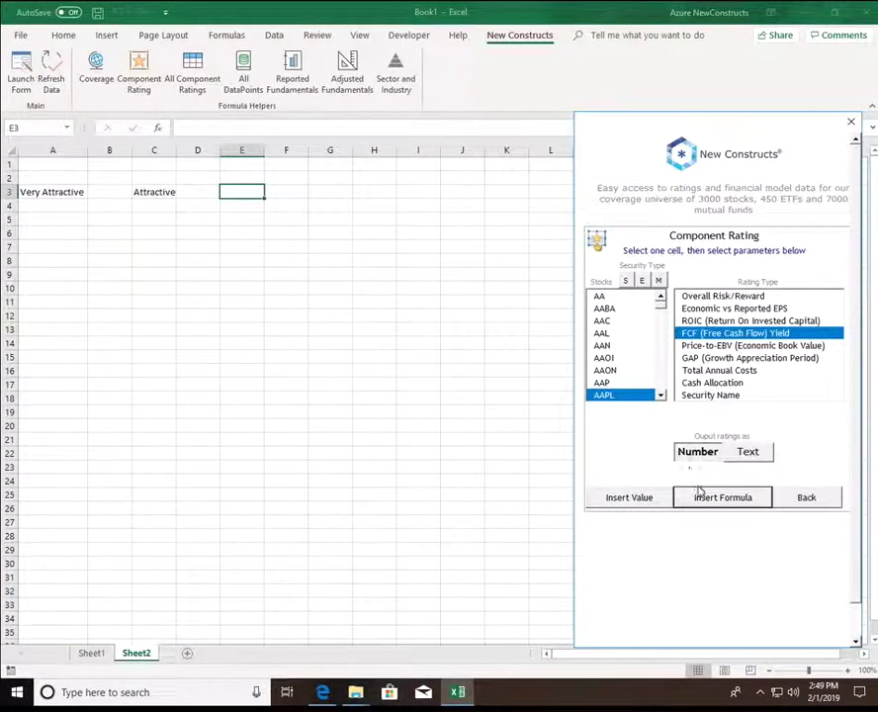
{"action": "left_click", "coordinate": [722, 500]}
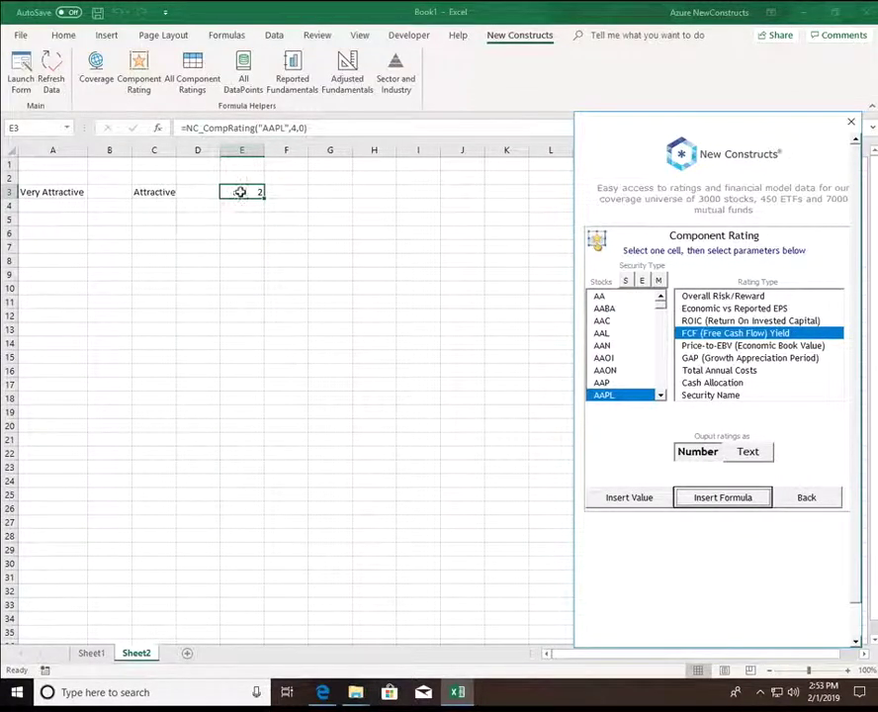
Insert AAPL's All Component Ratings table, ROIC through GAP, into A6:H7.
{"action": "left_click", "coordinate": [798, 499]}
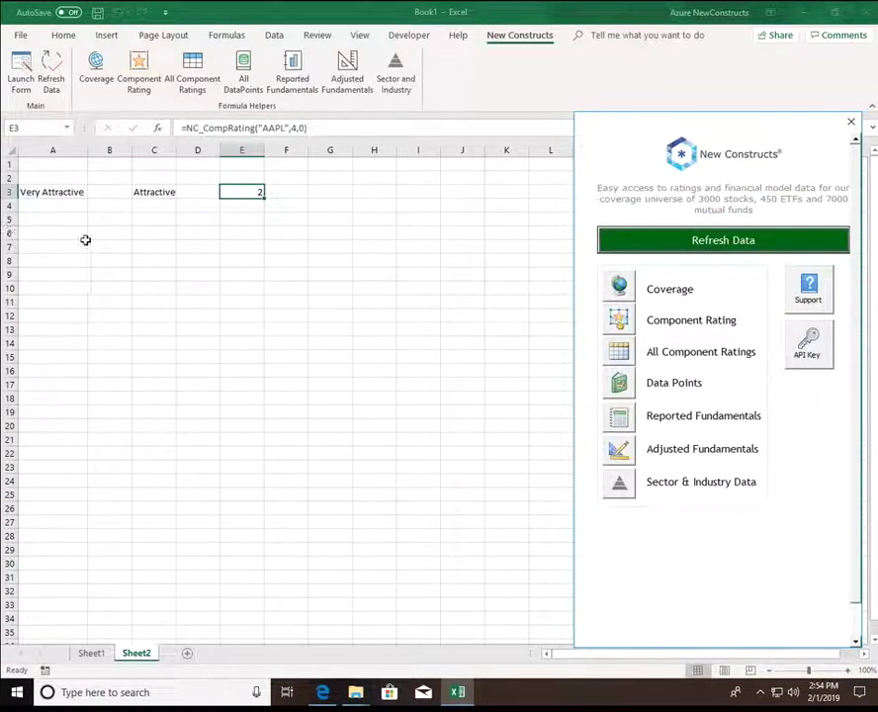
{"action": "left_click", "coordinate": [80, 233]}
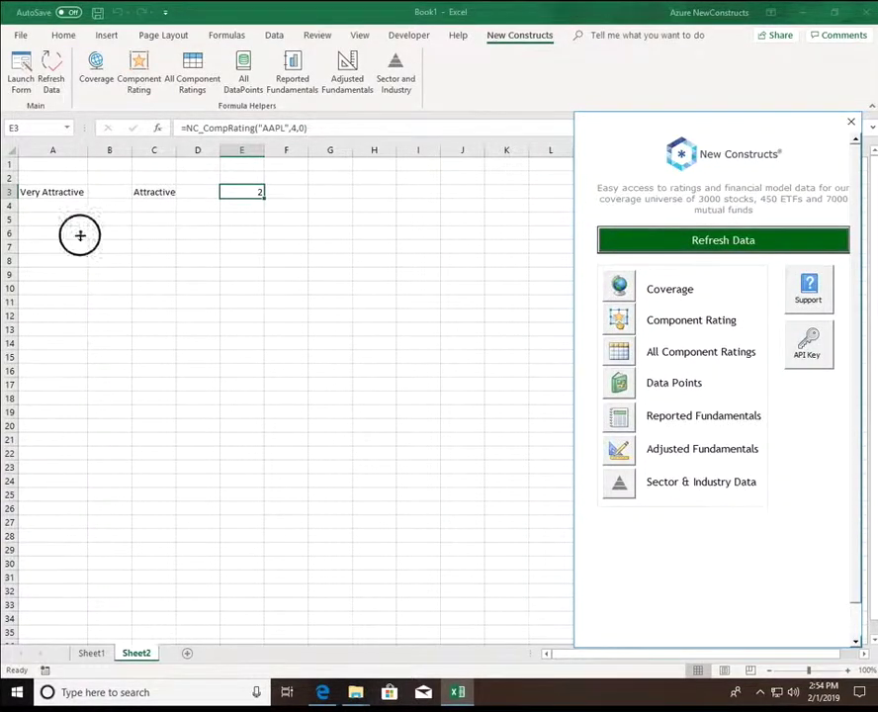
{"action": "left_click", "coordinate": [619, 354]}
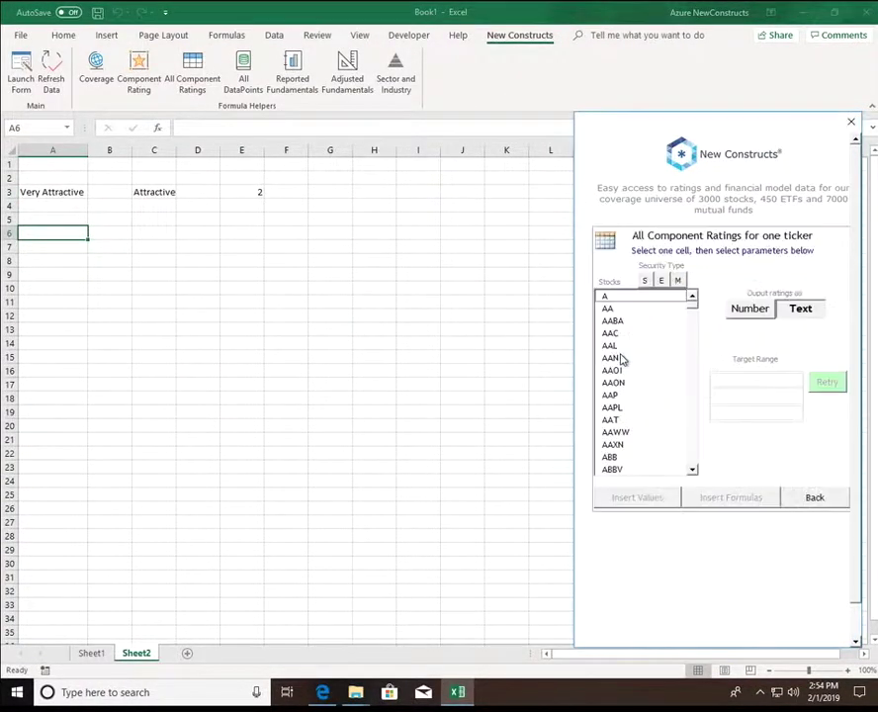
{"action": "left_click", "coordinate": [694, 471]}
{"action": "left_click", "coordinate": [694, 470]}
{"action": "left_click", "coordinate": [694, 471]}
{"action": "left_click", "coordinate": [694, 471]}
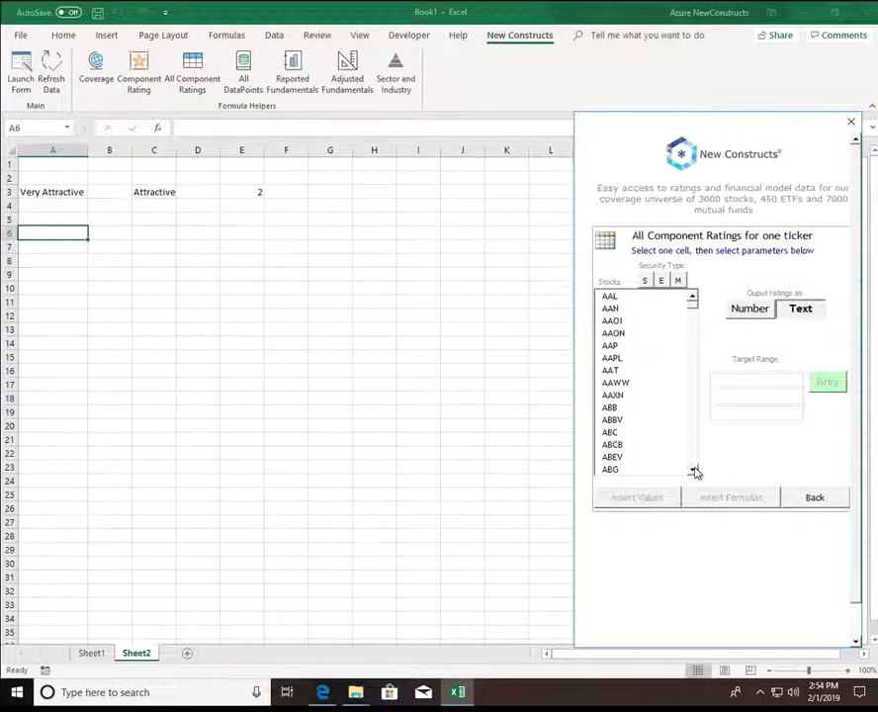
{"action": "left_click", "coordinate": [630, 359]}
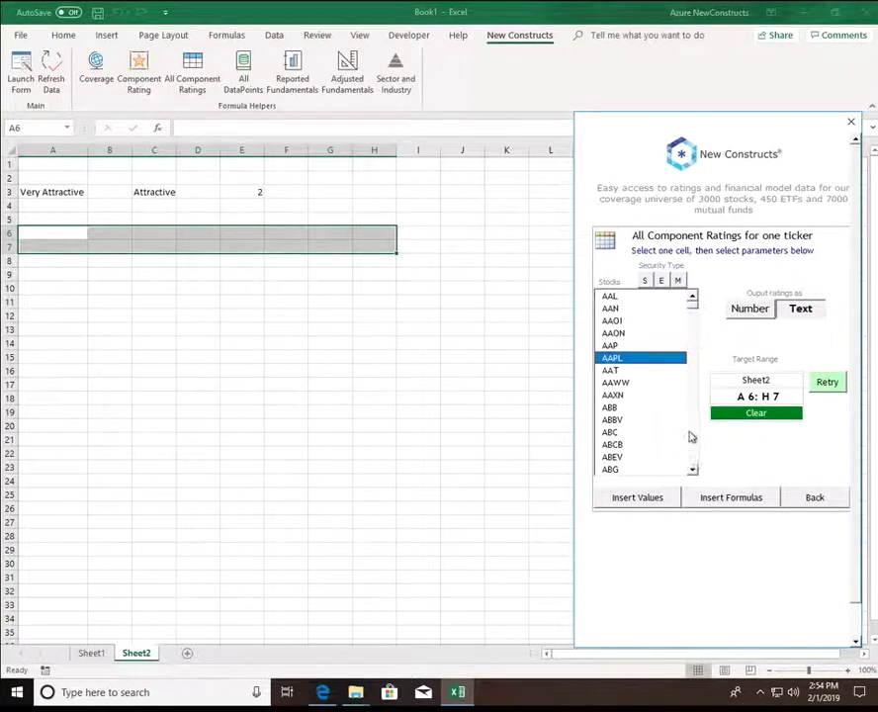
{"action": "left_click", "coordinate": [728, 500]}
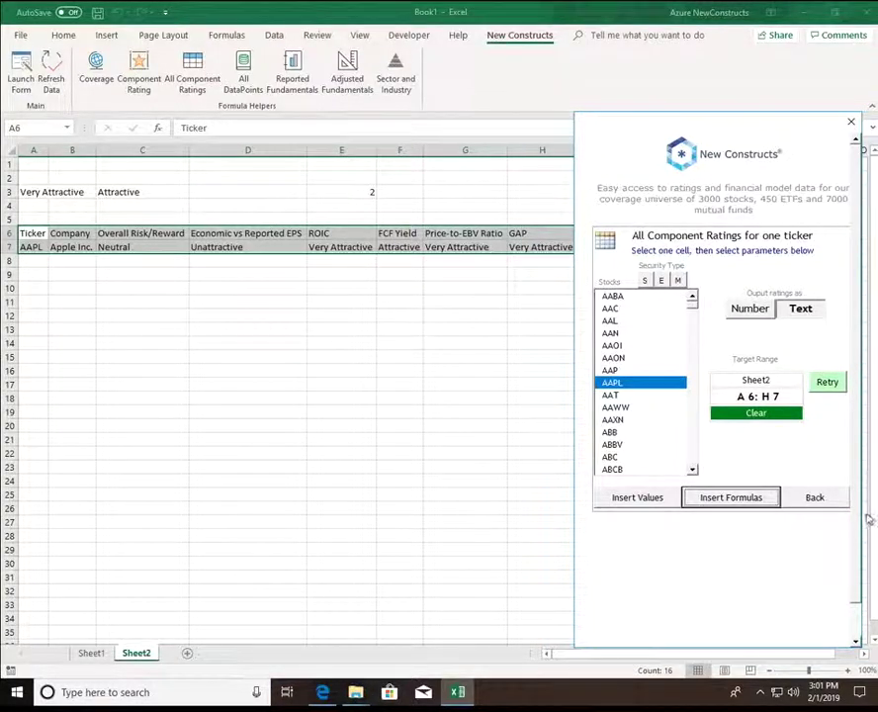
{"action": "left_click", "coordinate": [809, 496]}
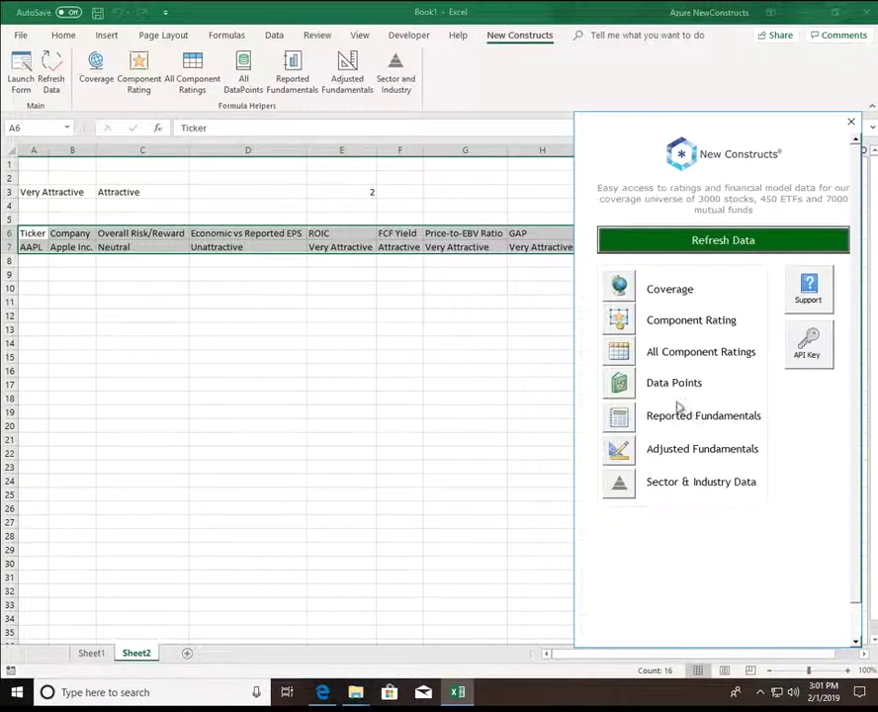
Insert the NC_DataPoints("ACCOUNTS_PAYABLE") name, description and endpoints array into C13:E14.
{"action": "left_click", "coordinate": [620, 388]}
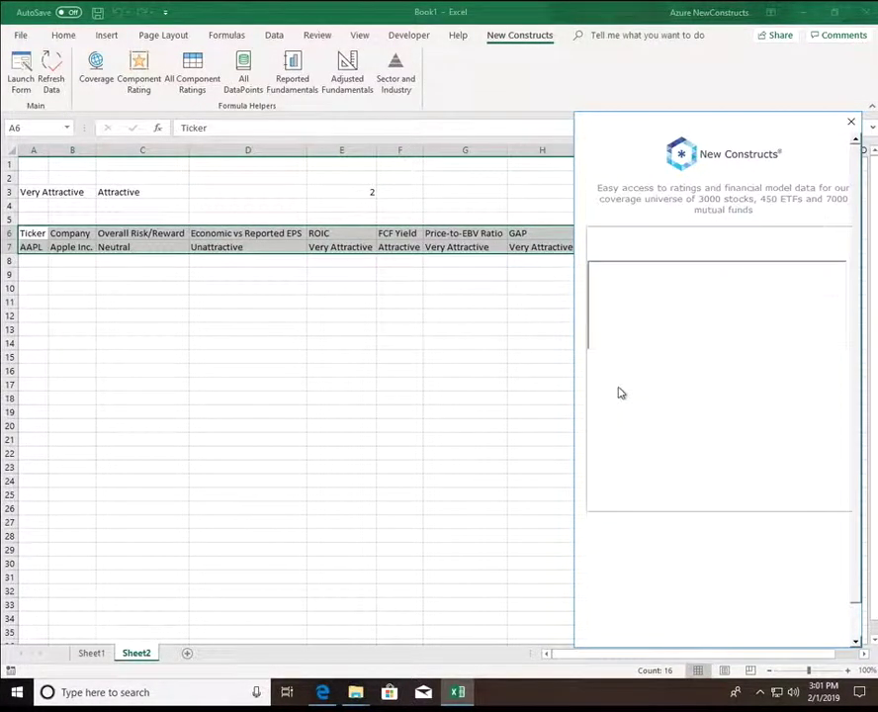
{"action": "left_click", "coordinate": [137, 330]}
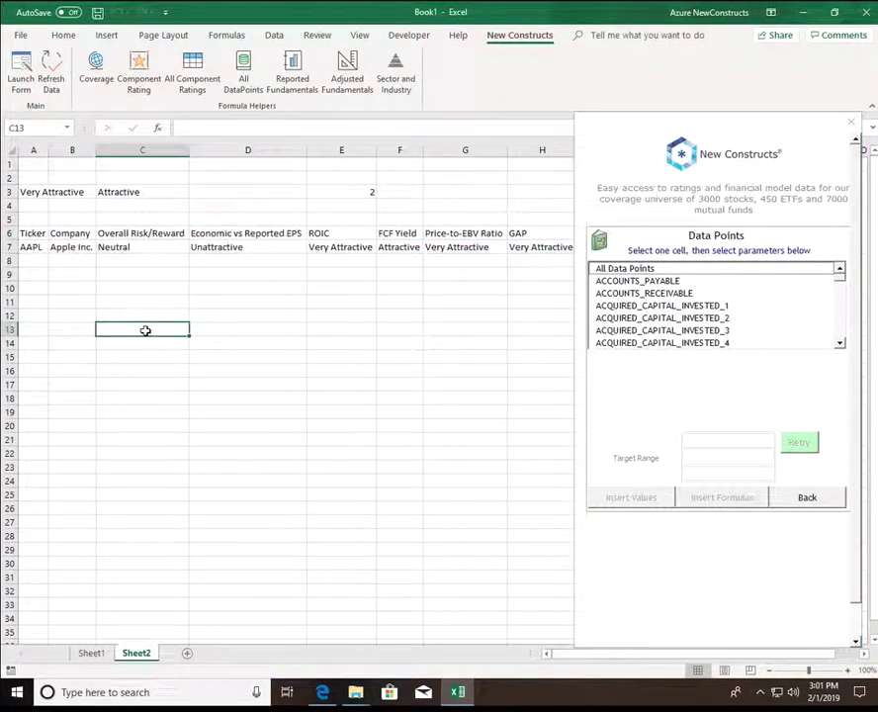
{"action": "left_click", "coordinate": [615, 283]}
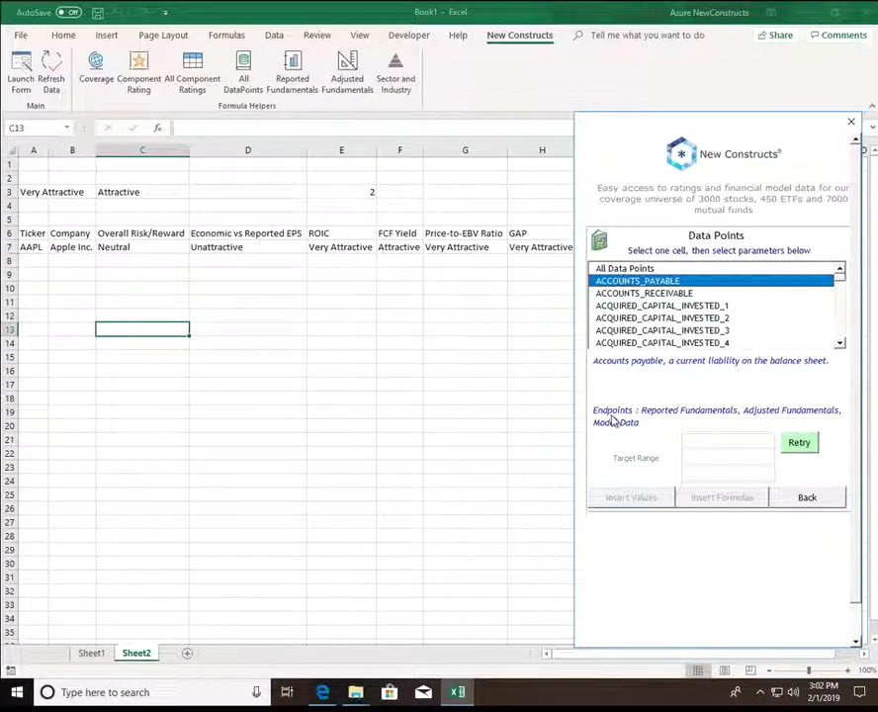
{"action": "left_click", "coordinate": [801, 444]}
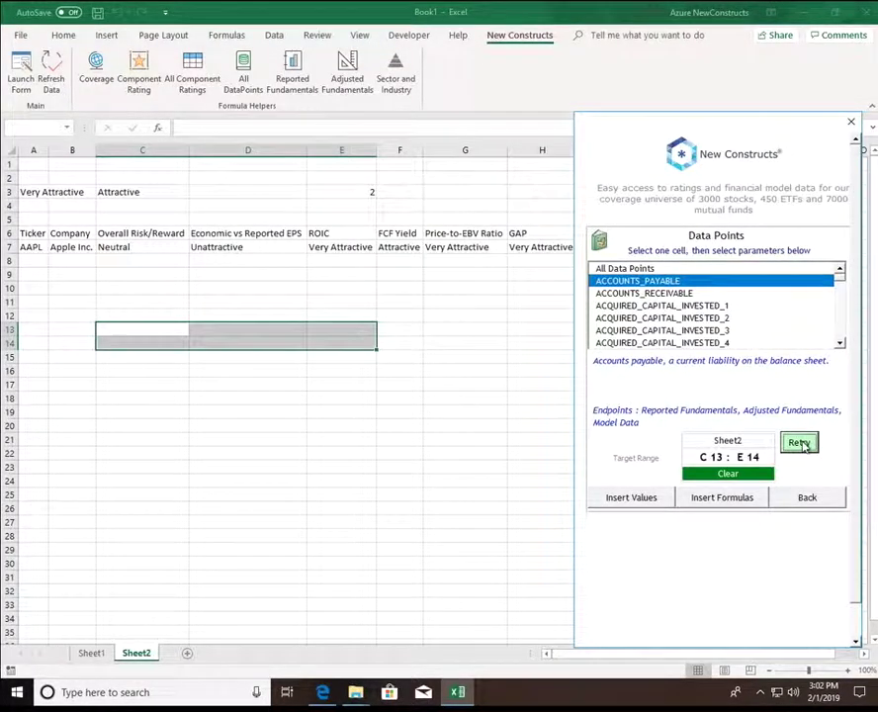
{"action": "left_click", "coordinate": [729, 499]}
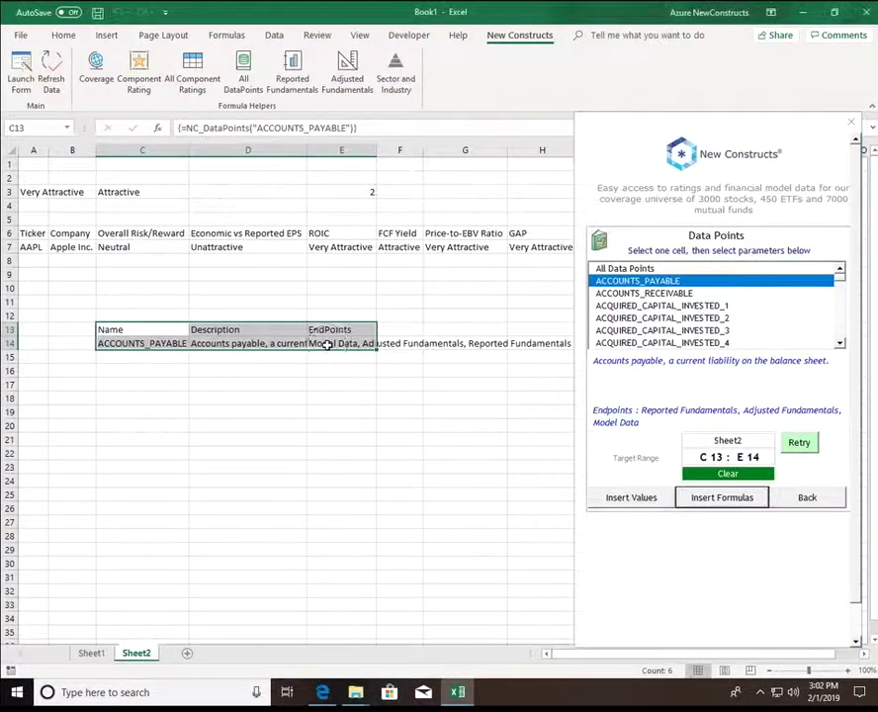
{"action": "left_click", "coordinate": [326, 344]}
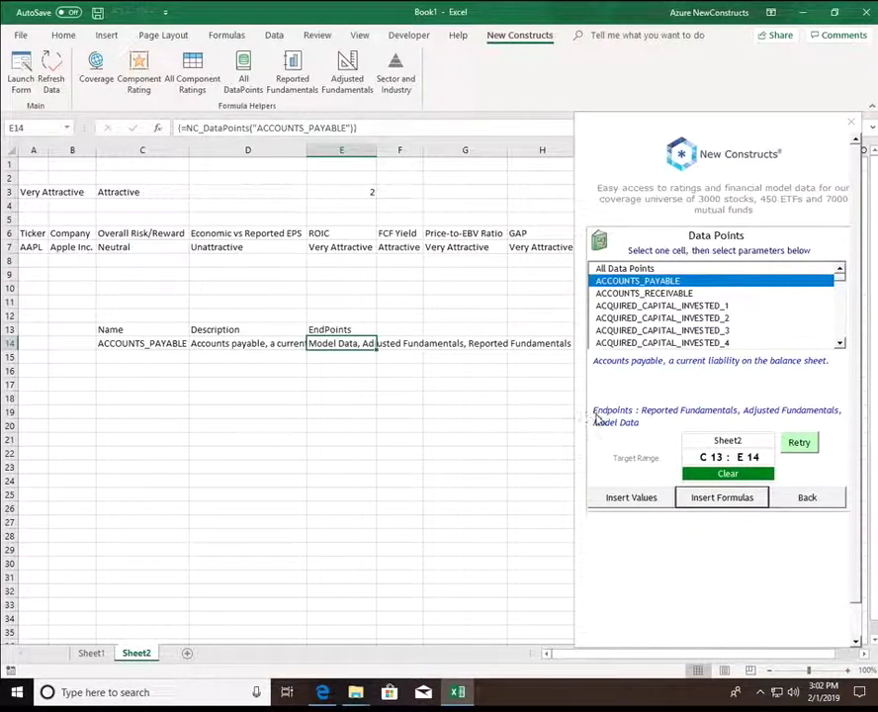
{"action": "left_click", "coordinate": [806, 499]}
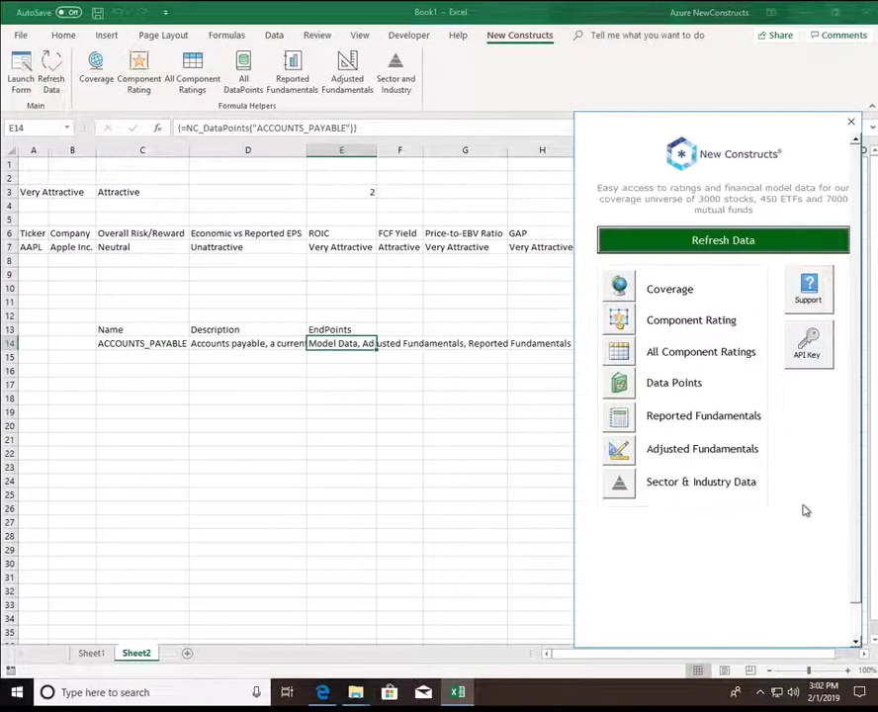
Insert AAPL's 2018 reported ACCOUNTS_RECEIVABLE formula into C18, returning 48,995,000,000.
{"action": "left_click", "coordinate": [621, 423]}
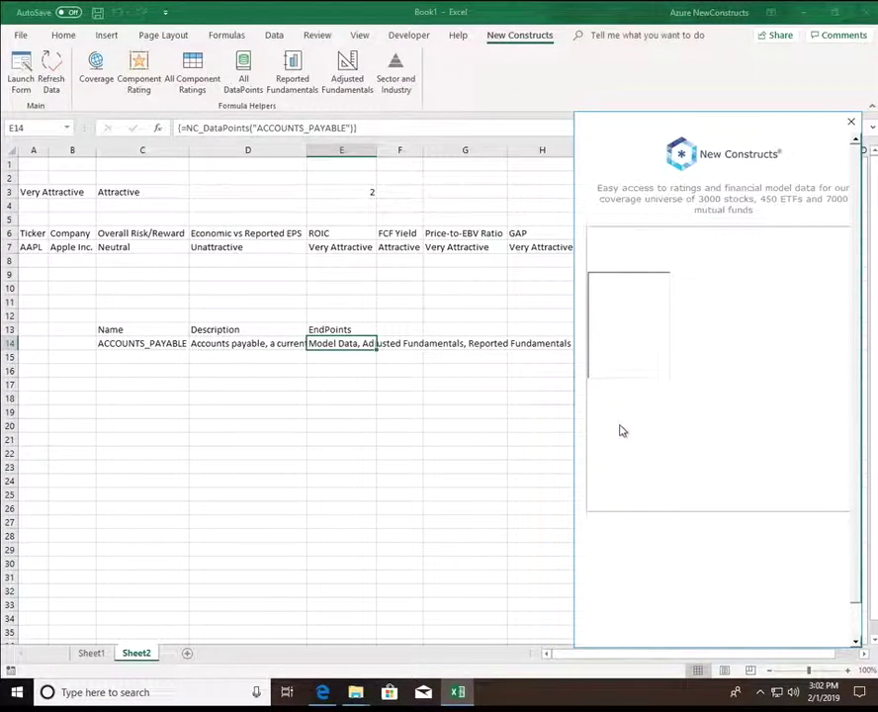
{"action": "left_click", "coordinate": [164, 401]}
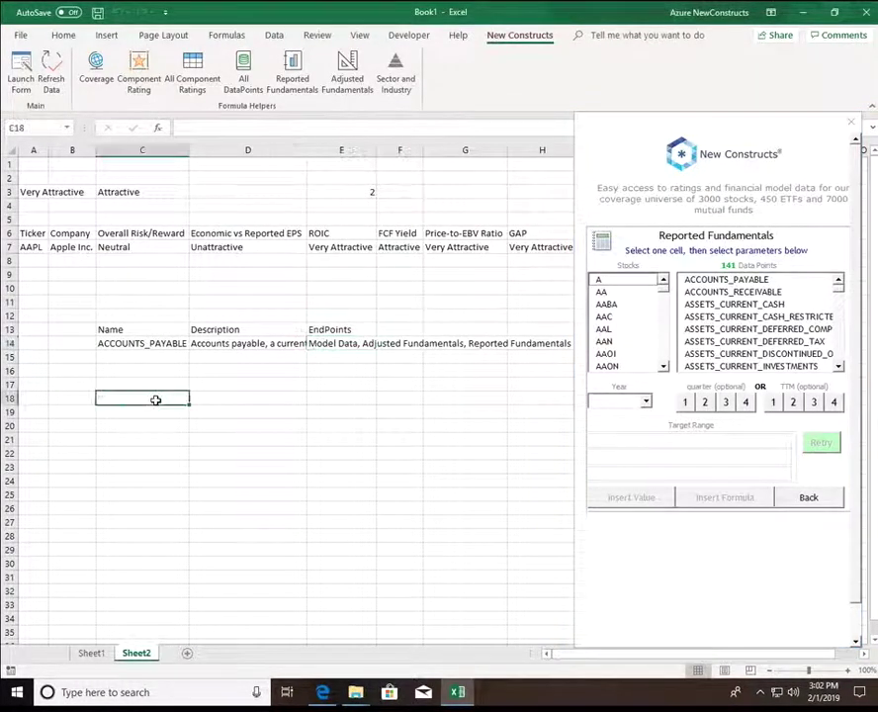
{"action": "left_click", "coordinate": [662, 366]}
{"action": "left_click", "coordinate": [637, 367]}
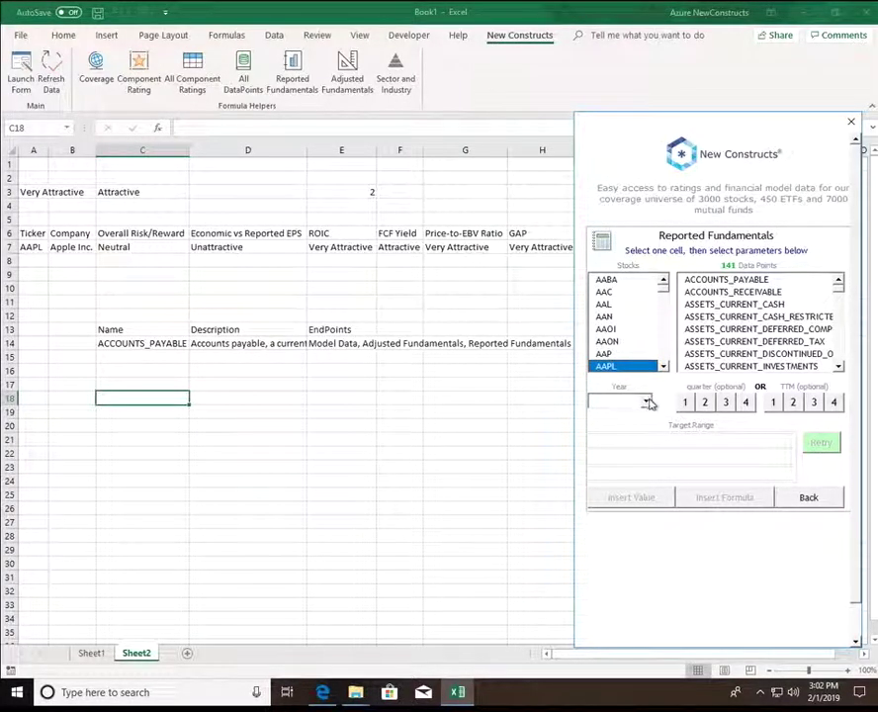
{"action": "left_click", "coordinate": [755, 293]}
{"action": "left_click", "coordinate": [641, 401]}
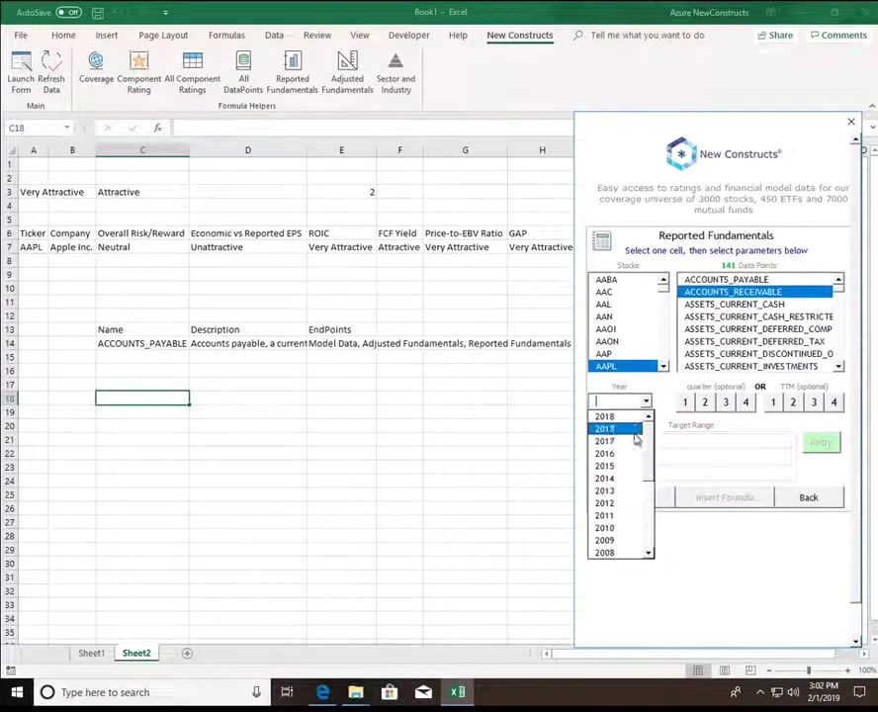
{"action": "left_click", "coordinate": [630, 429]}
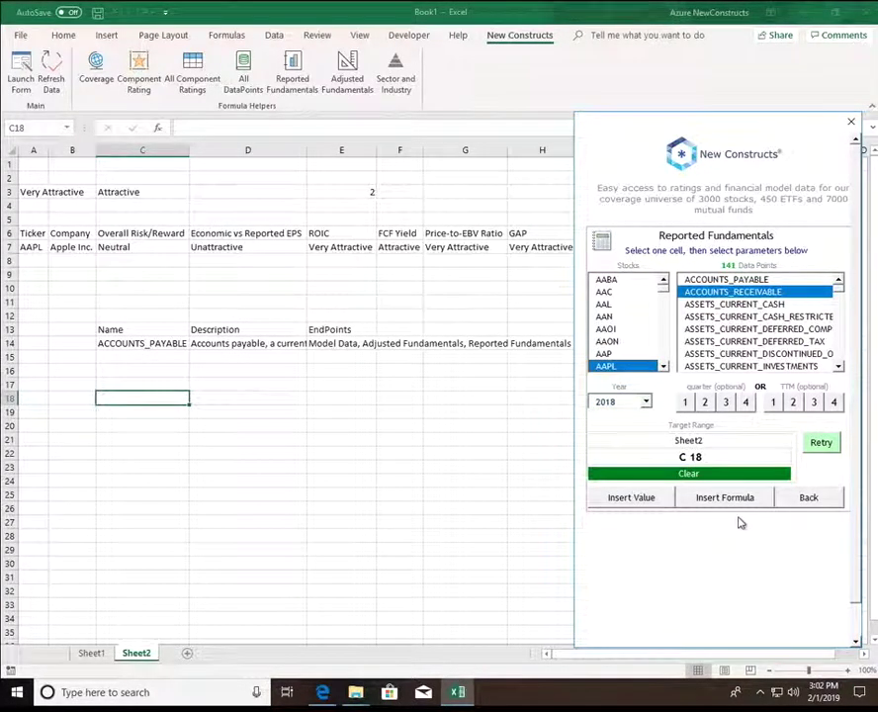
{"action": "left_click", "coordinate": [728, 499]}
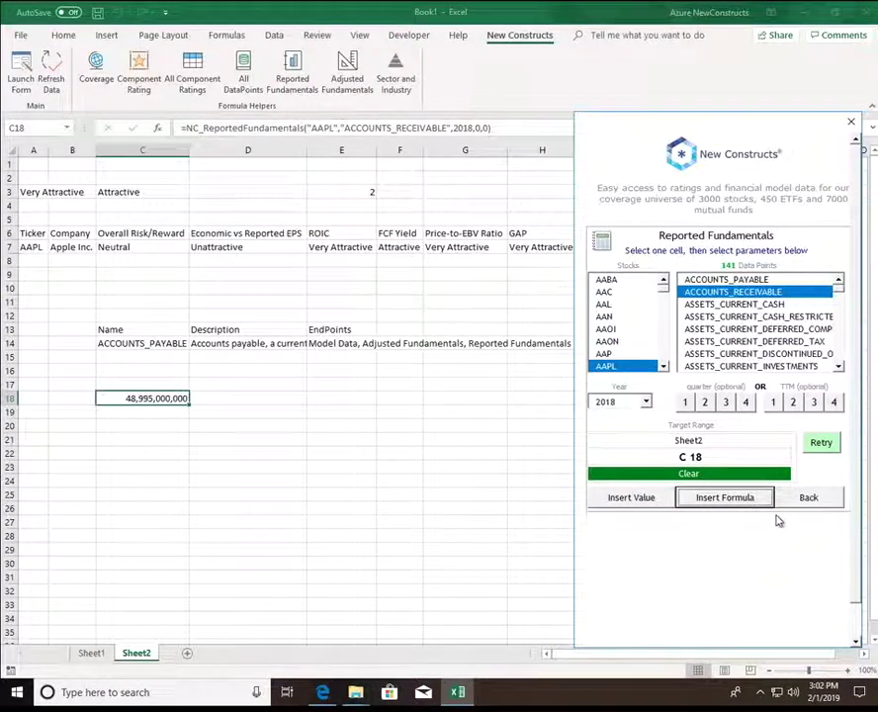
{"action": "left_click", "coordinate": [806, 499]}
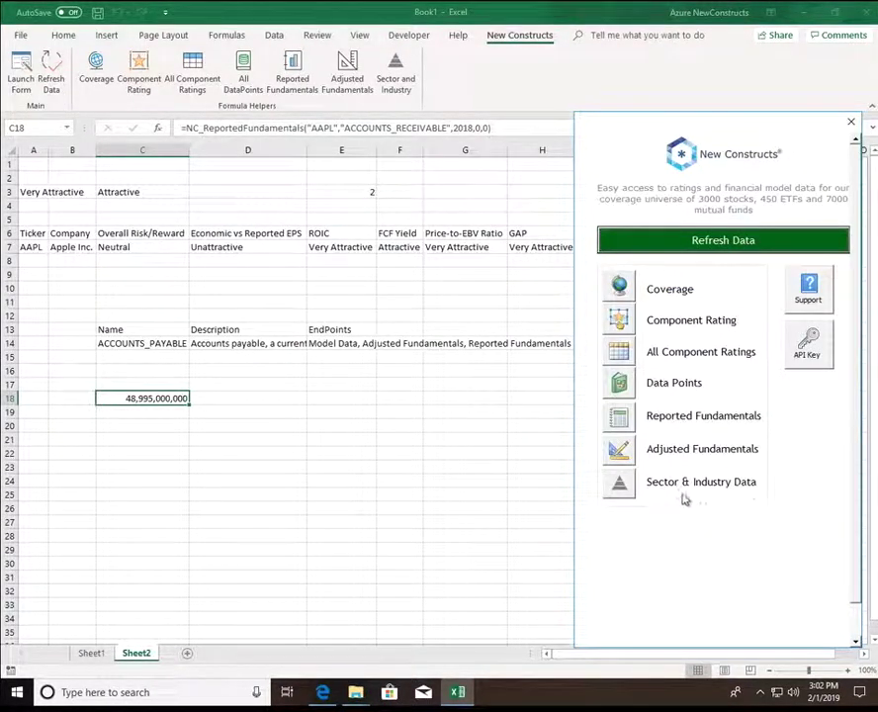
Insert =NC_AdjustedFundamentals("AAPL","ROIC",2018,0,0) into C21, returning 1.248238768.
{"action": "left_click", "coordinate": [625, 455]}
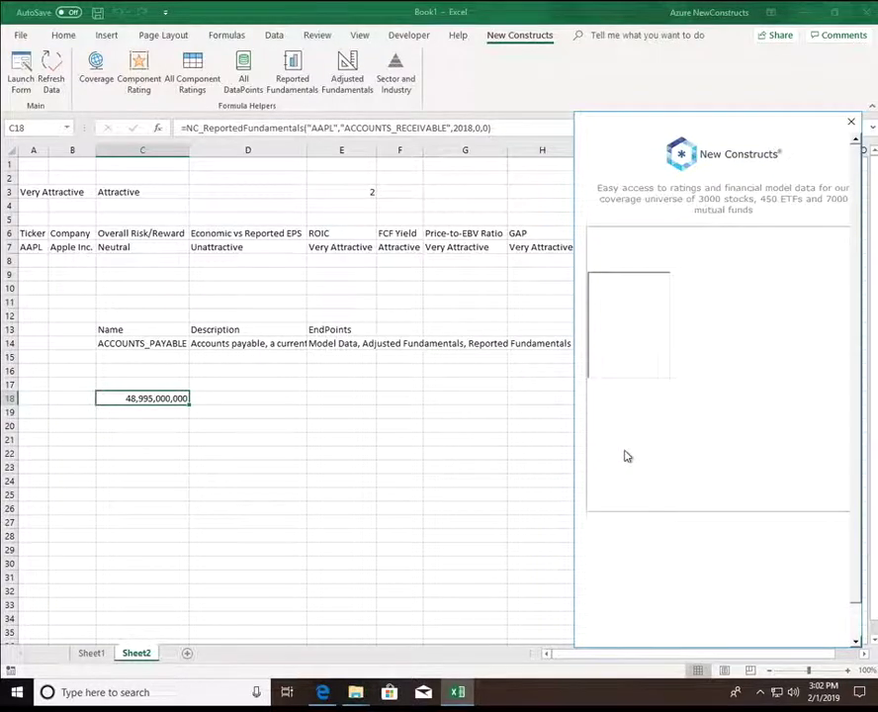
{"action": "left_click", "coordinate": [154, 442]}
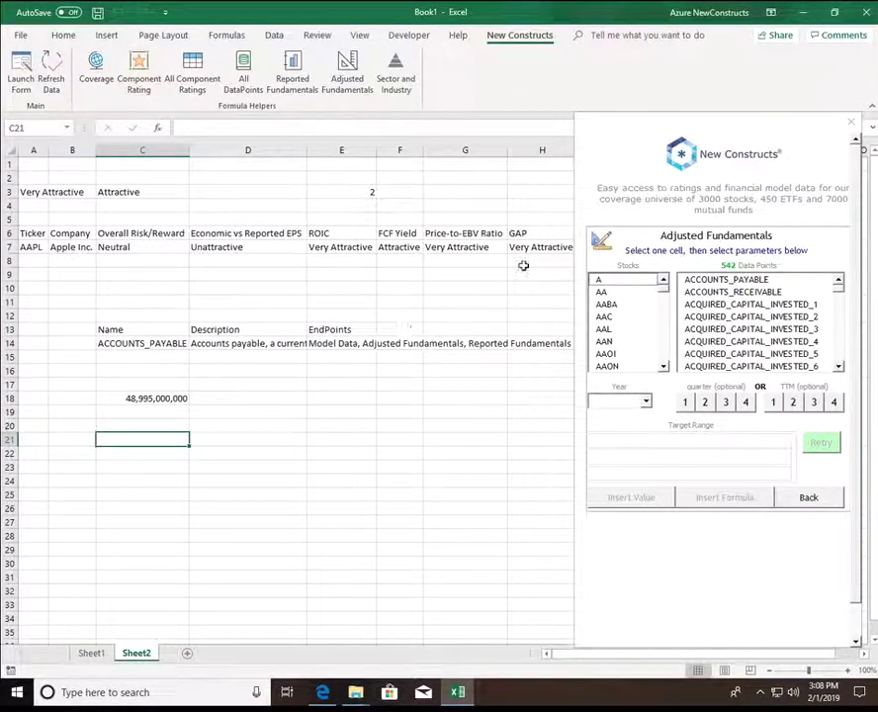
{"action": "left_click", "coordinate": [749, 282]}
{"action": "left_click", "coordinate": [749, 293]}
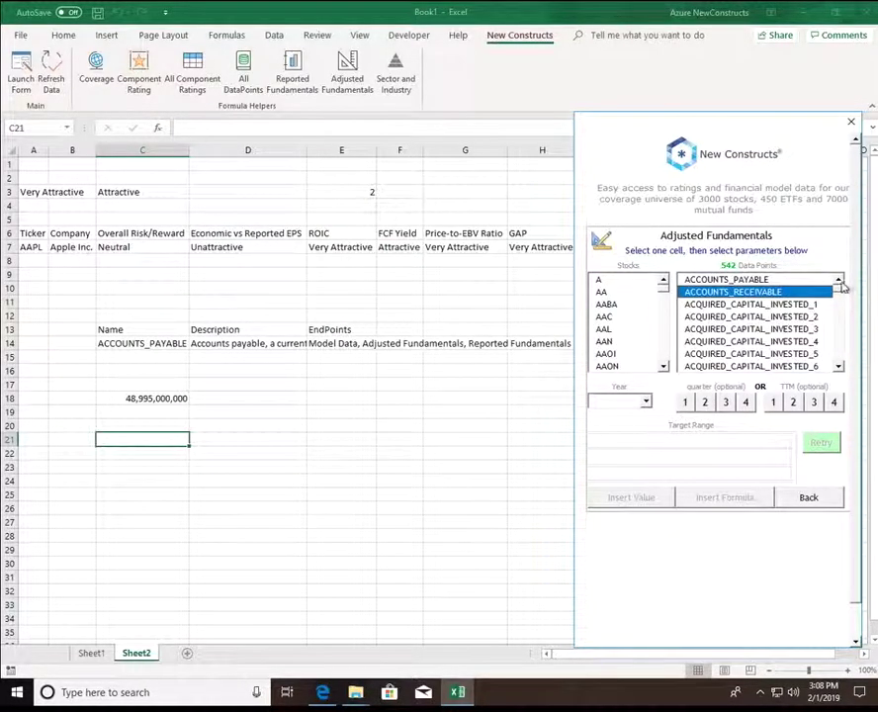
{"action": "left_click_drag", "start_coordinate": [835, 294], "coordinate": [838, 368]}
{"action": "left_click", "coordinate": [788, 328]}
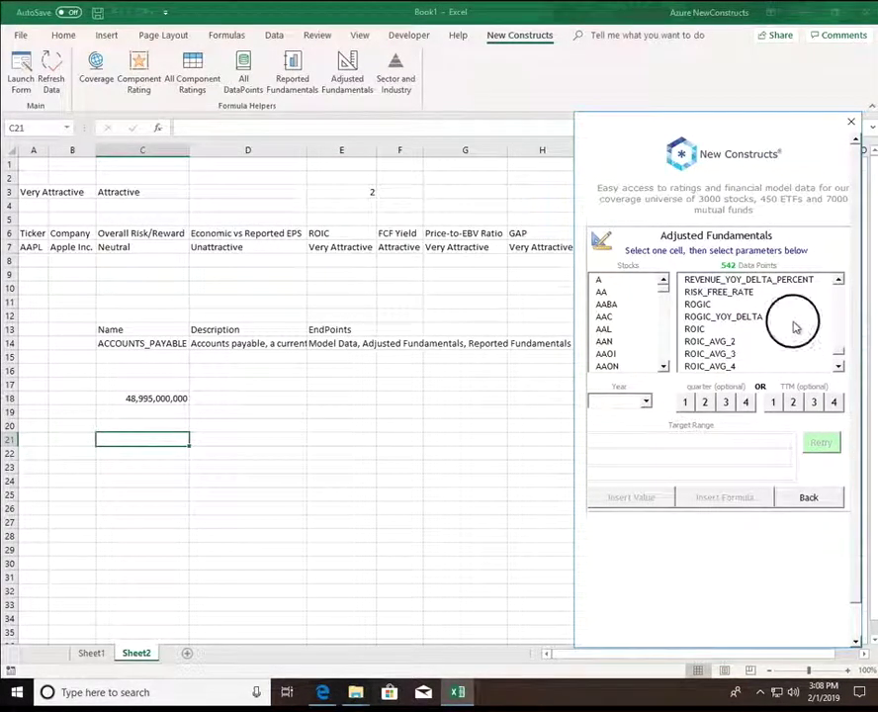
{"action": "double_click", "coordinate": [664, 367]}
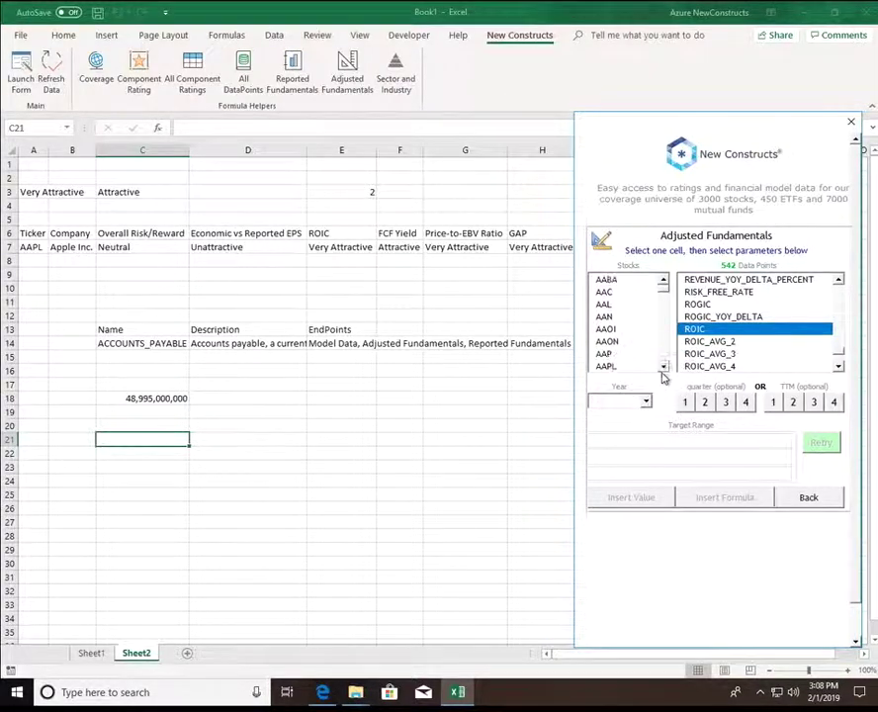
{"action": "left_click", "coordinate": [648, 365]}
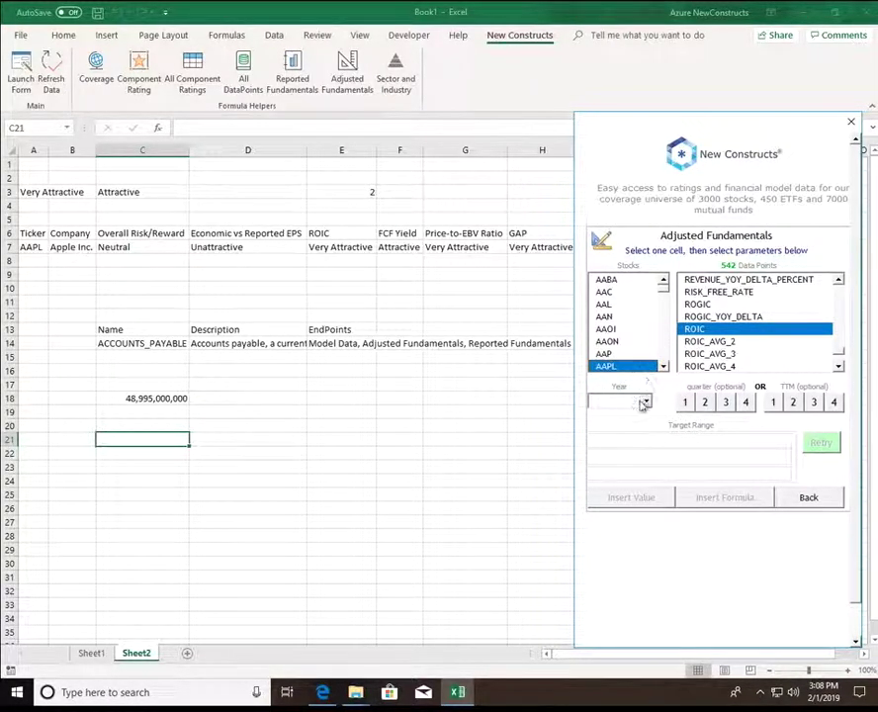
{"action": "left_click", "coordinate": [645, 403]}
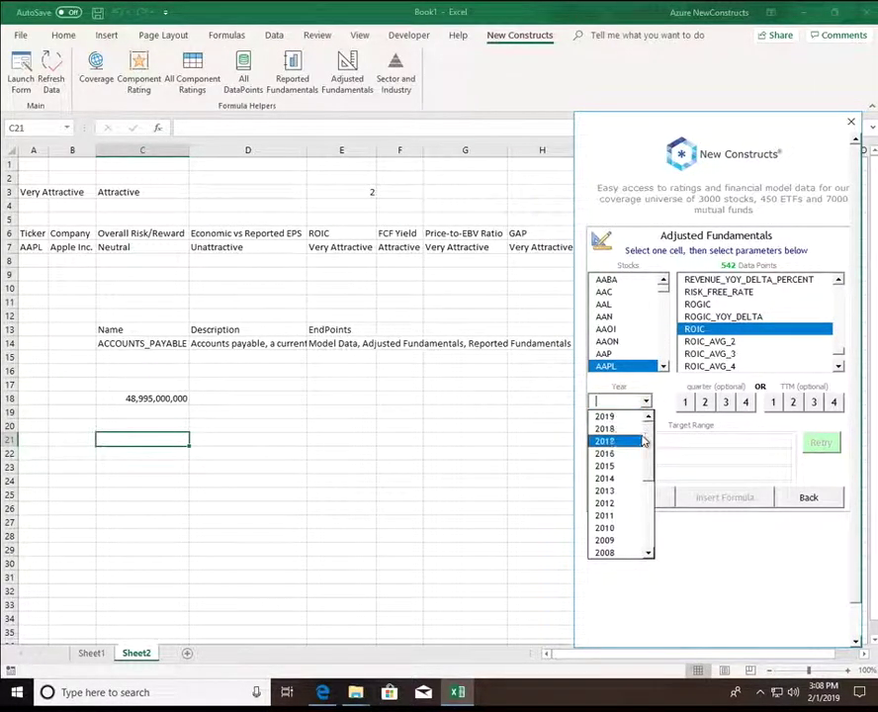
{"action": "left_click", "coordinate": [634, 431]}
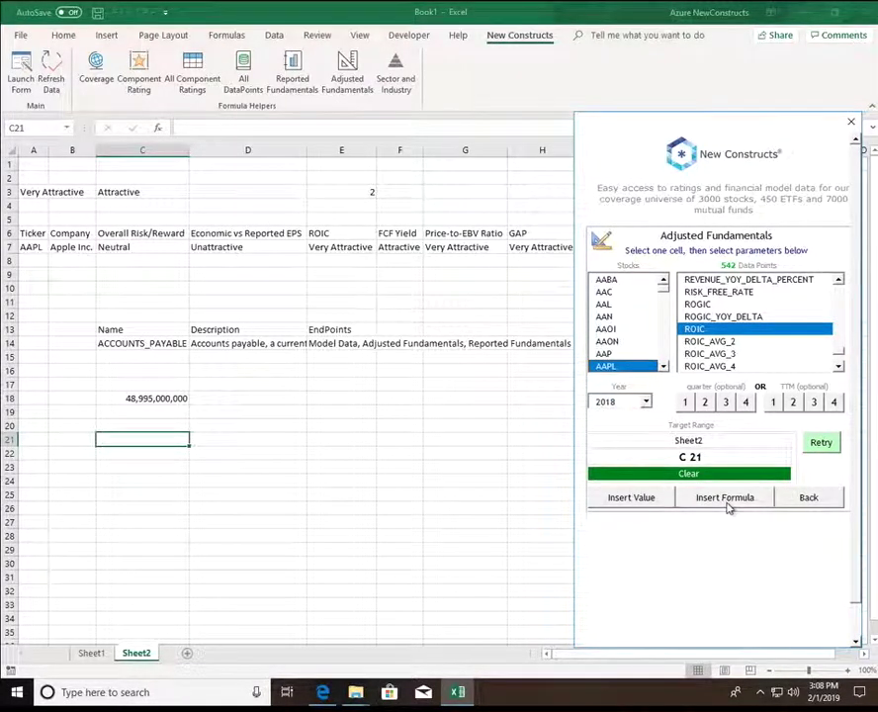
{"action": "left_click", "coordinate": [727, 499]}
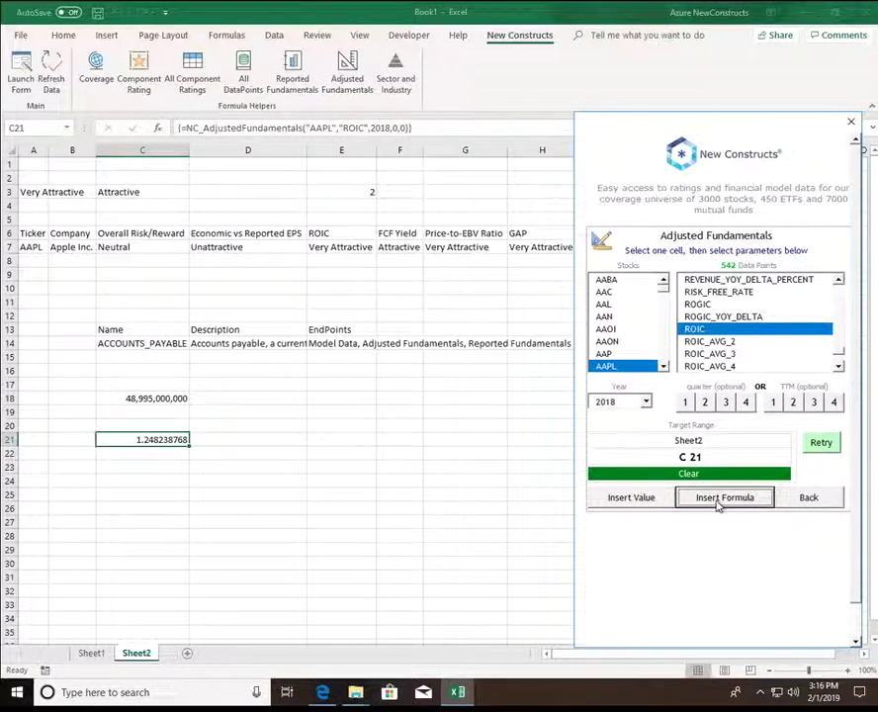
{"action": "left_click", "coordinate": [155, 468]}
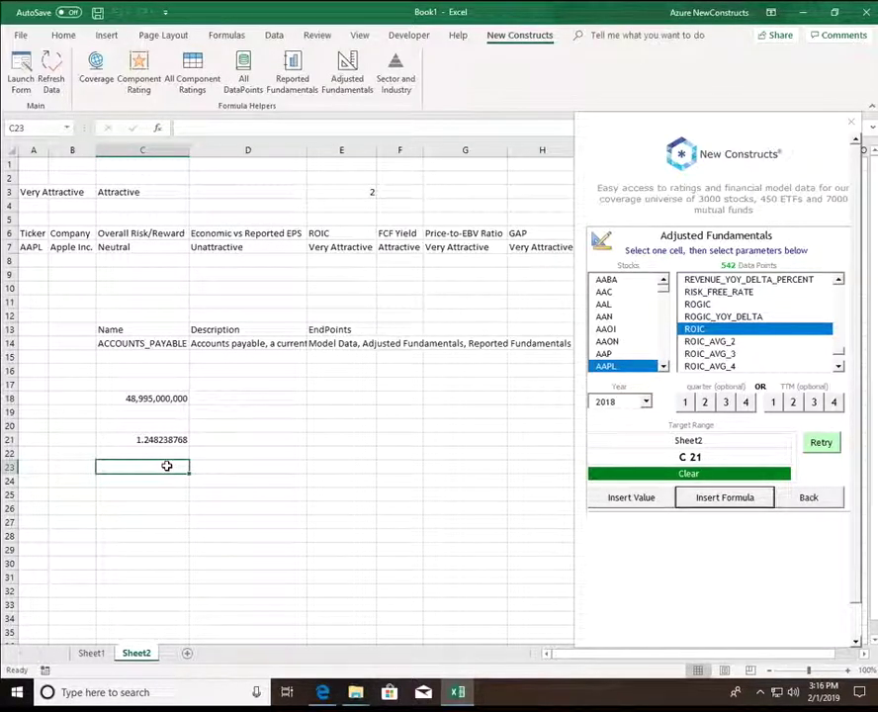
Hand-type =NC_AdjustedFundamentals("AAPL","ROIC",2018,0,0) into C23, also returning 1.248238768.
{"action": "type", "text": "="}
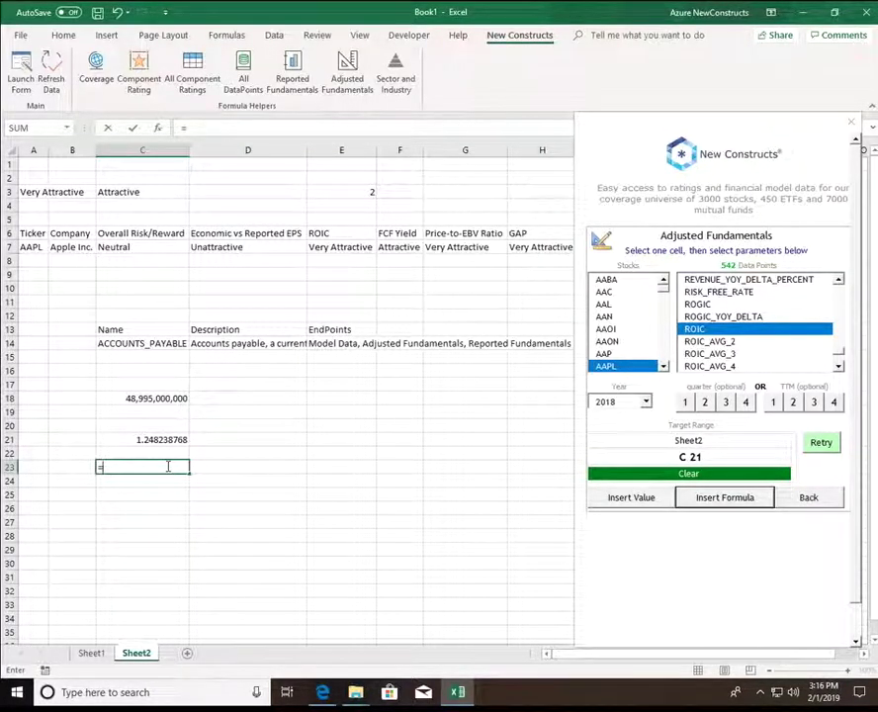
{"action": "type", "text": "nc"}
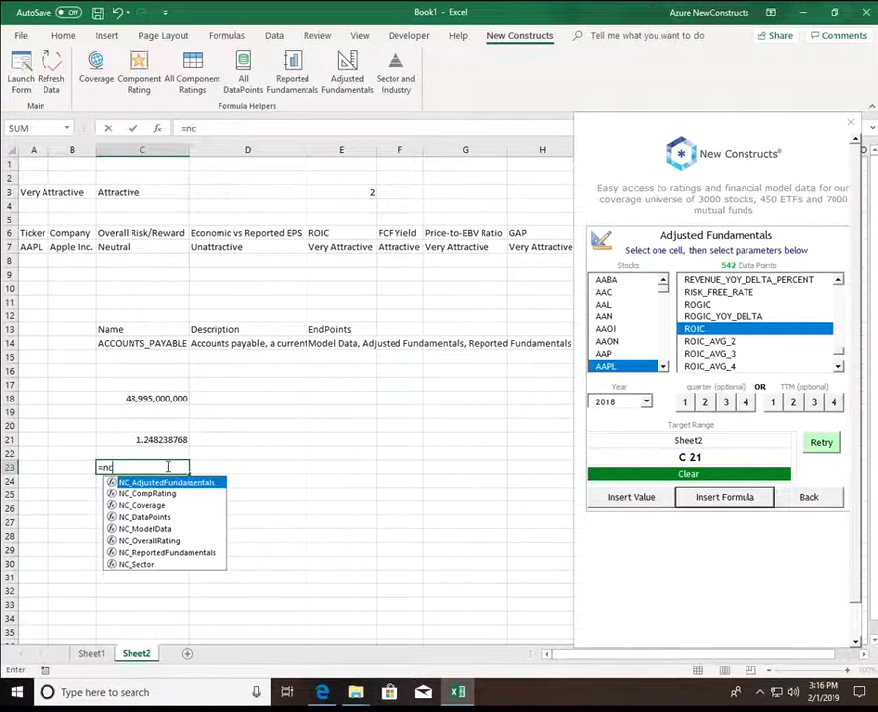
{"action": "type", "text": "_AD"}
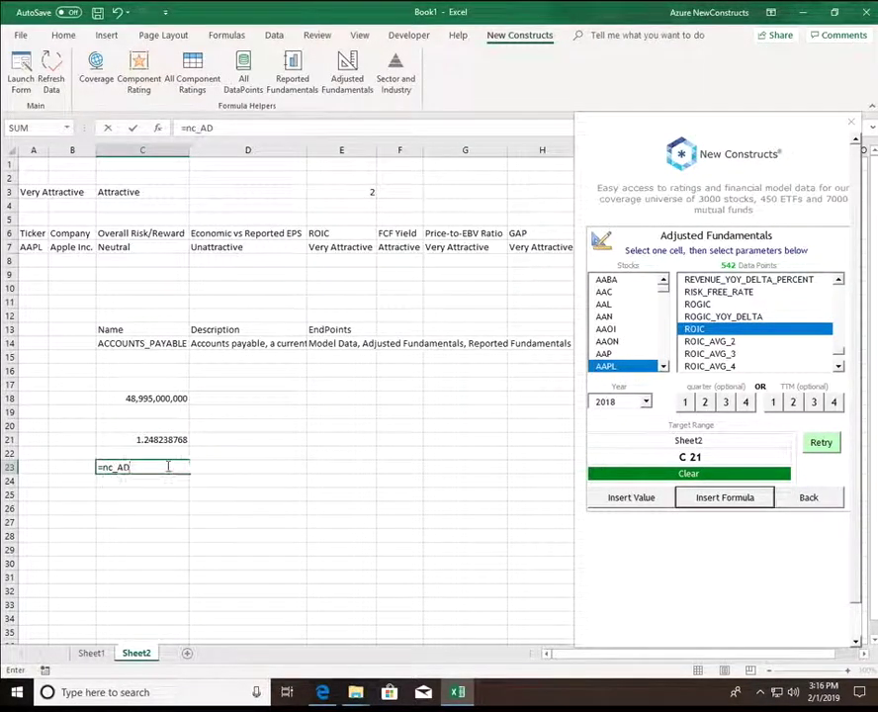
{"action": "key", "text": "Tab"}
{"action": "type", "text": "\""}
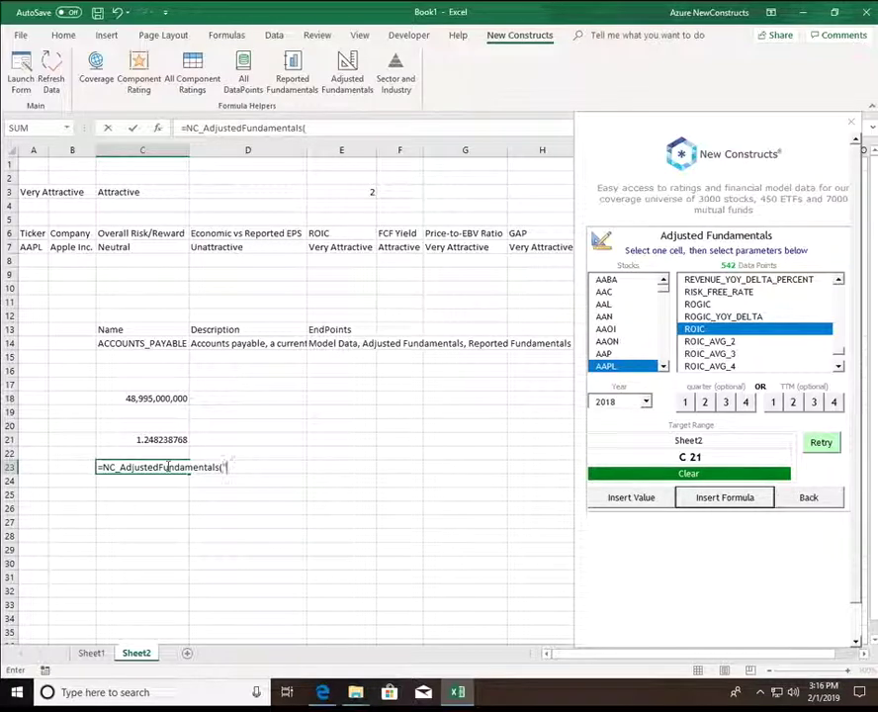
{"action": "type", "text": "AAPL\""}
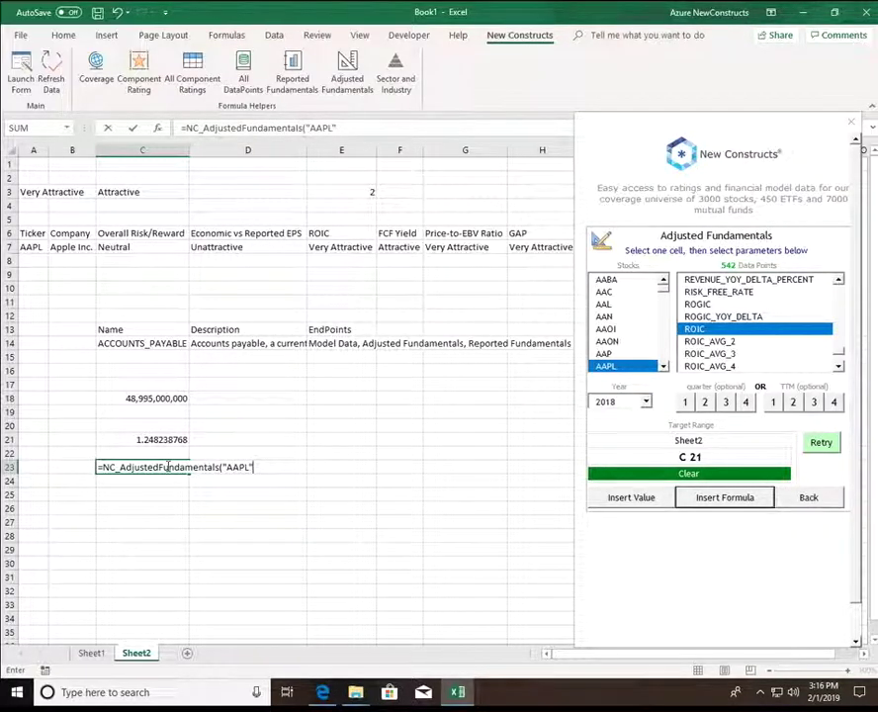
{"action": "type", "text": ",\"ROIC\""}
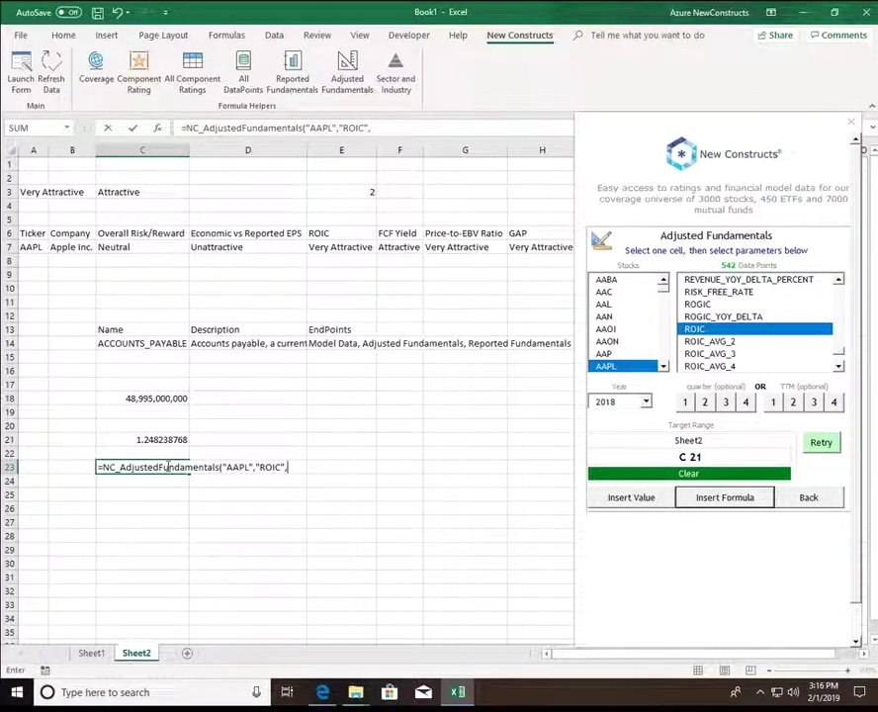
{"action": "type", "text": ",2018,"}
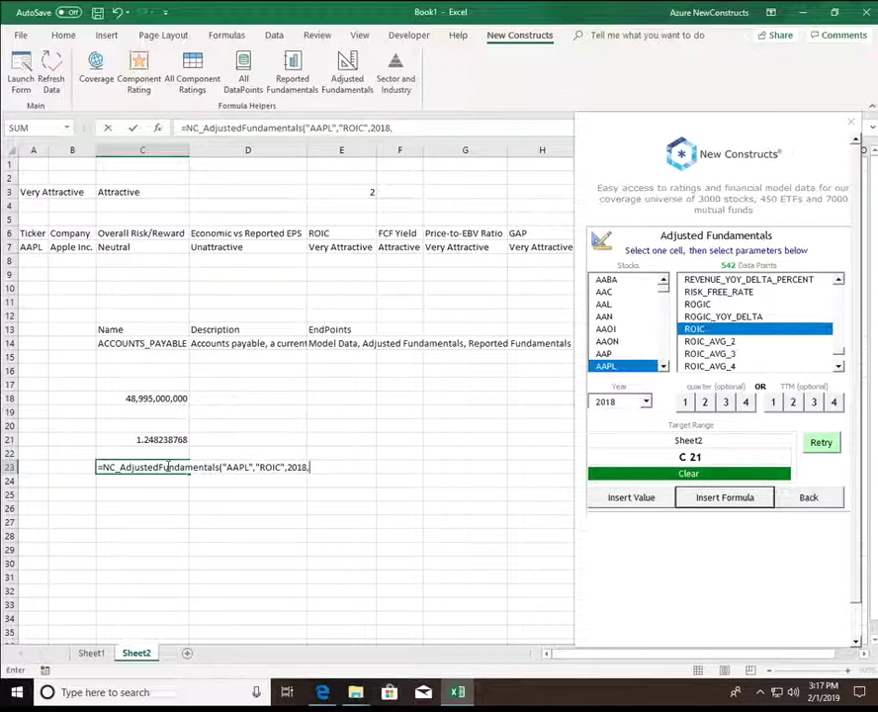
{"action": "type", "text": "0,"}
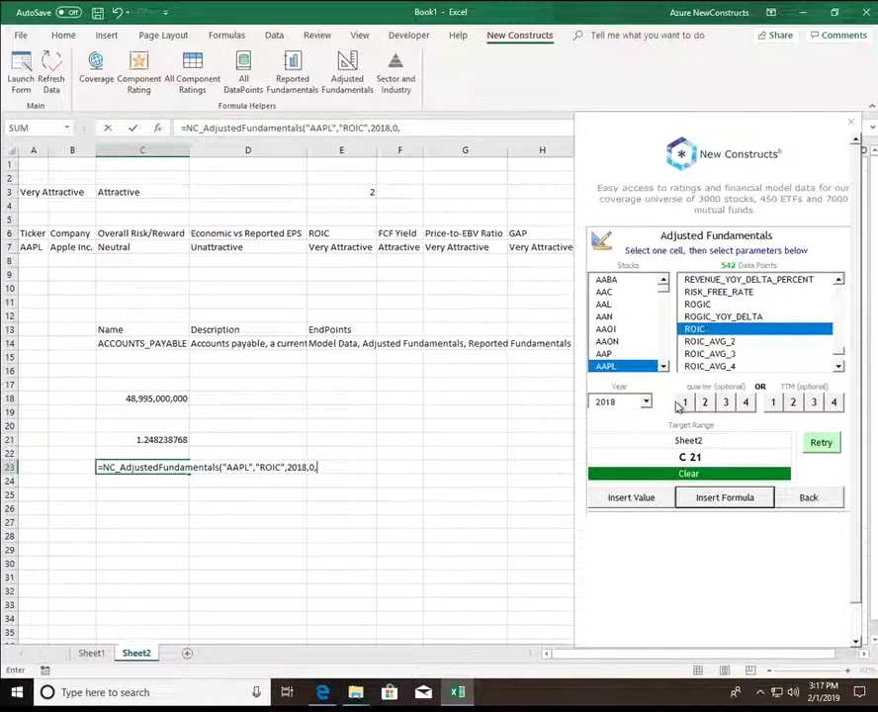
{"action": "type", "text": "0)"}
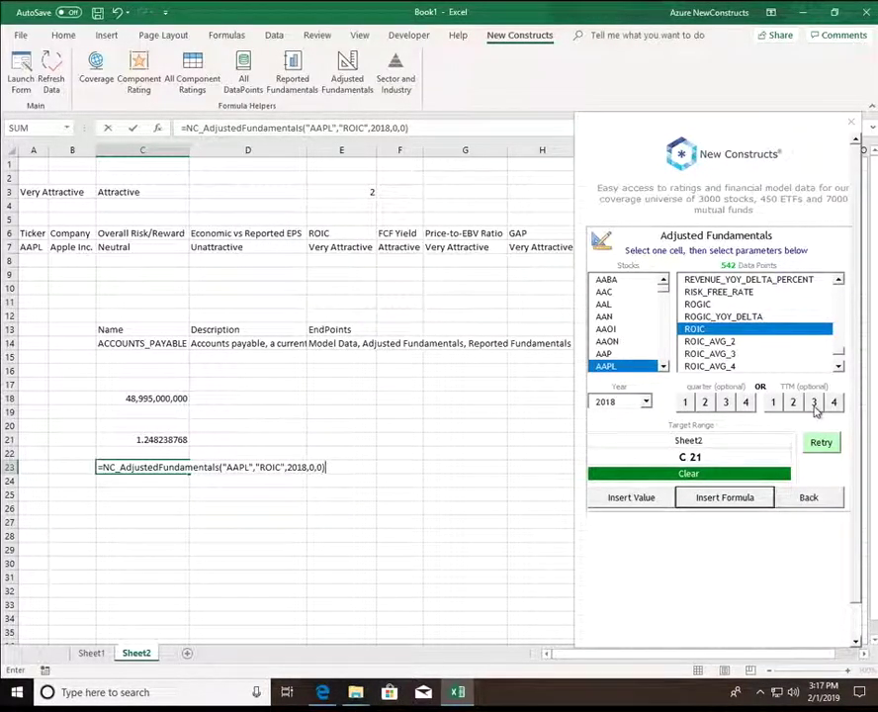
{"action": "key", "text": "Return"}
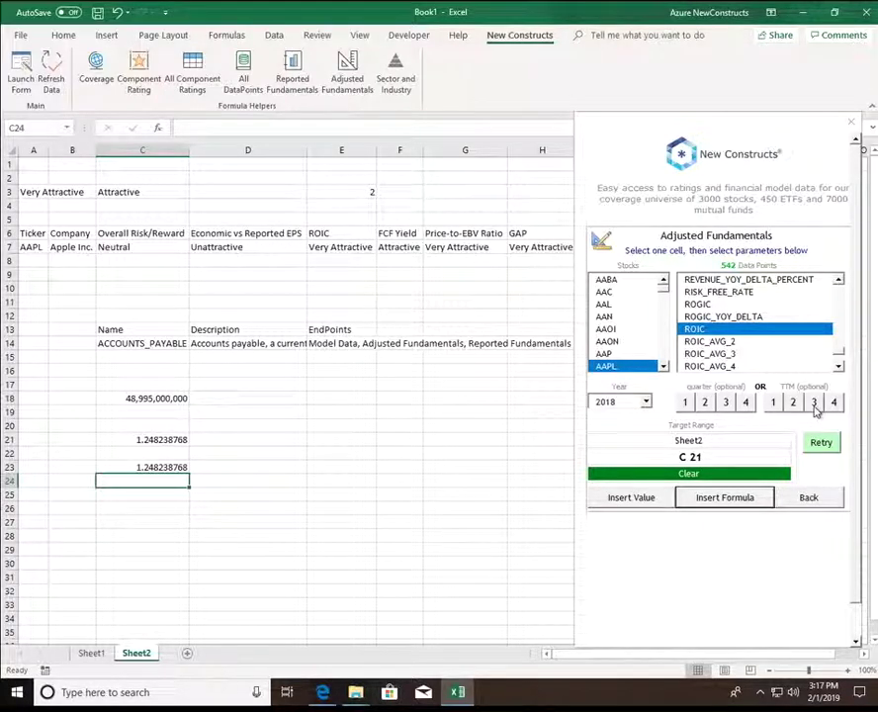
{"action": "key", "text": "Up"}
{"action": "key", "text": "Up"}
{"action": "key", "text": "Up"}
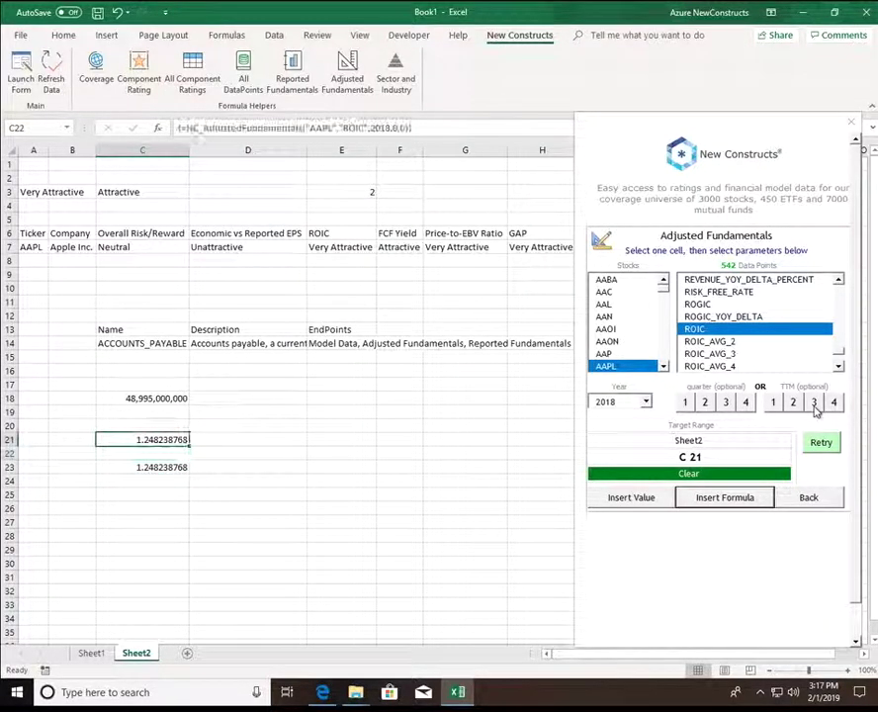
Change C23 to =NC_AdjustedFundamentals("AAPL","ROIC",2017,0,2) so it returns 1.489062593.
{"action": "key", "text": "Down"}
{"action": "key", "text": "Down"}
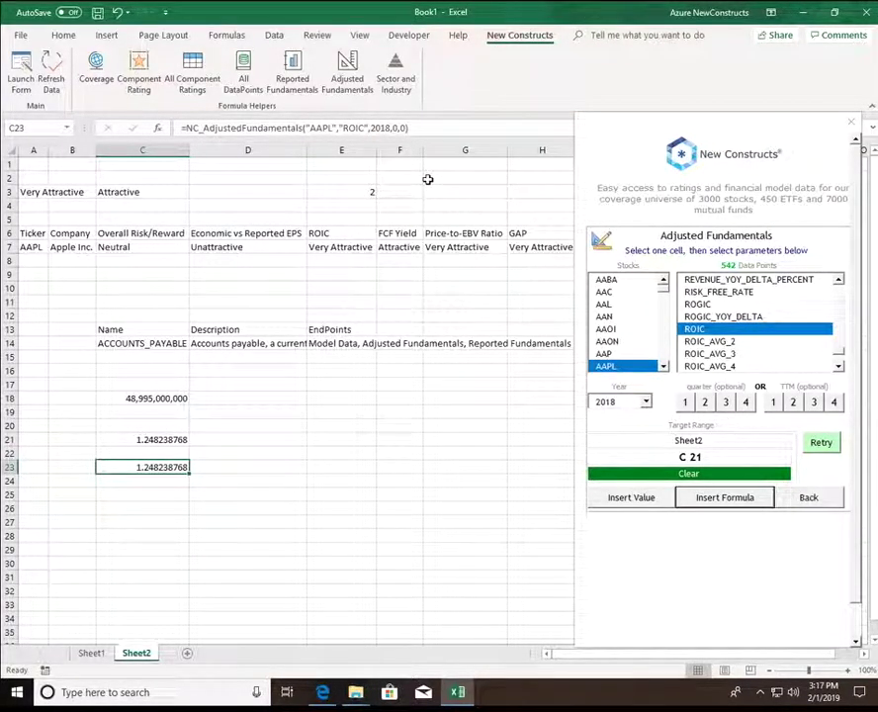
{"action": "double_click", "coordinate": [380, 127]}
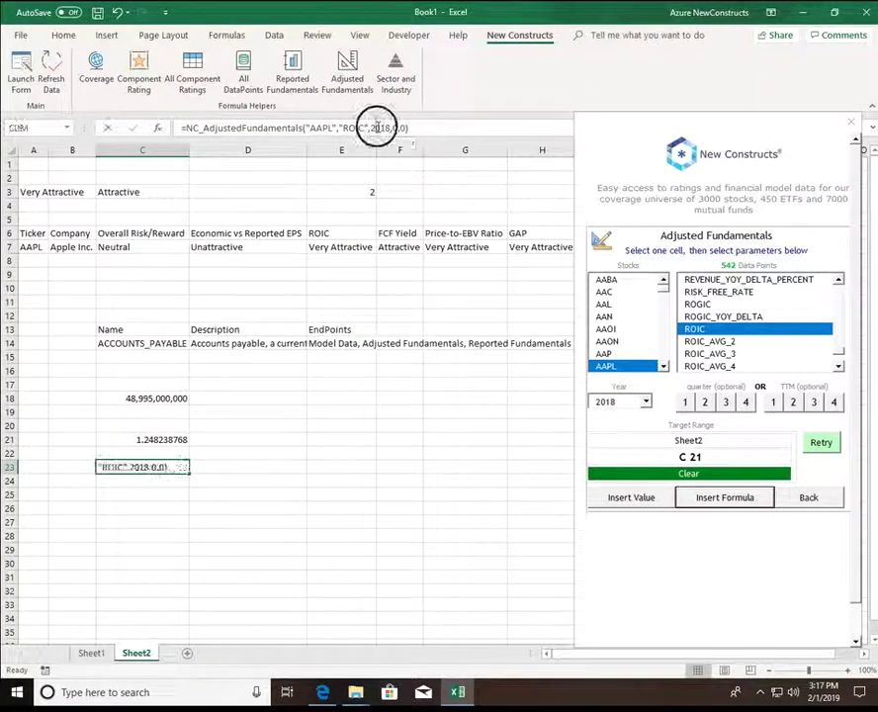
{"action": "type", "text": "20"}
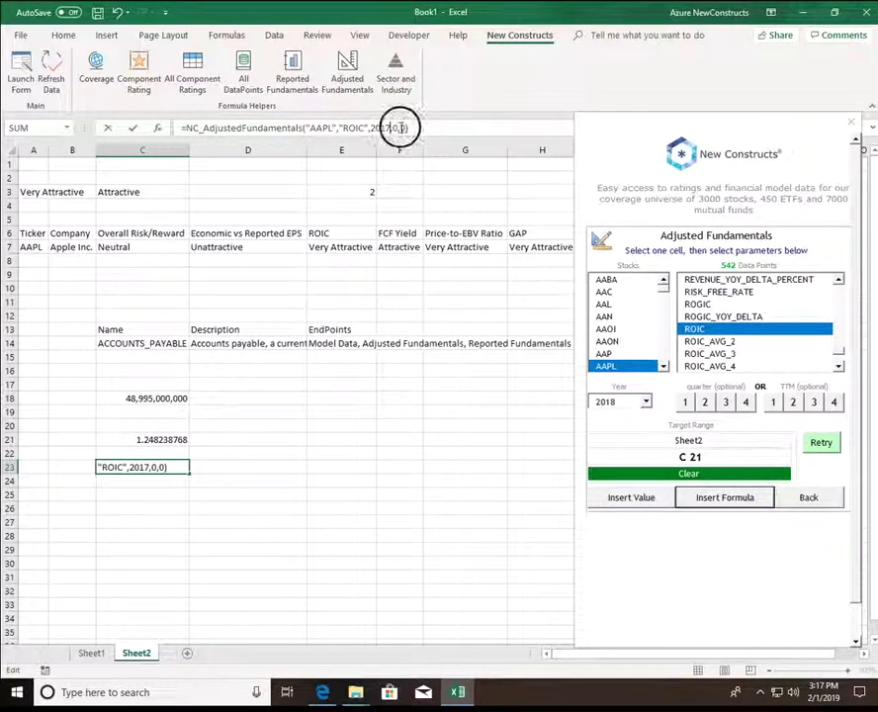
{"action": "type", "text": "2"}
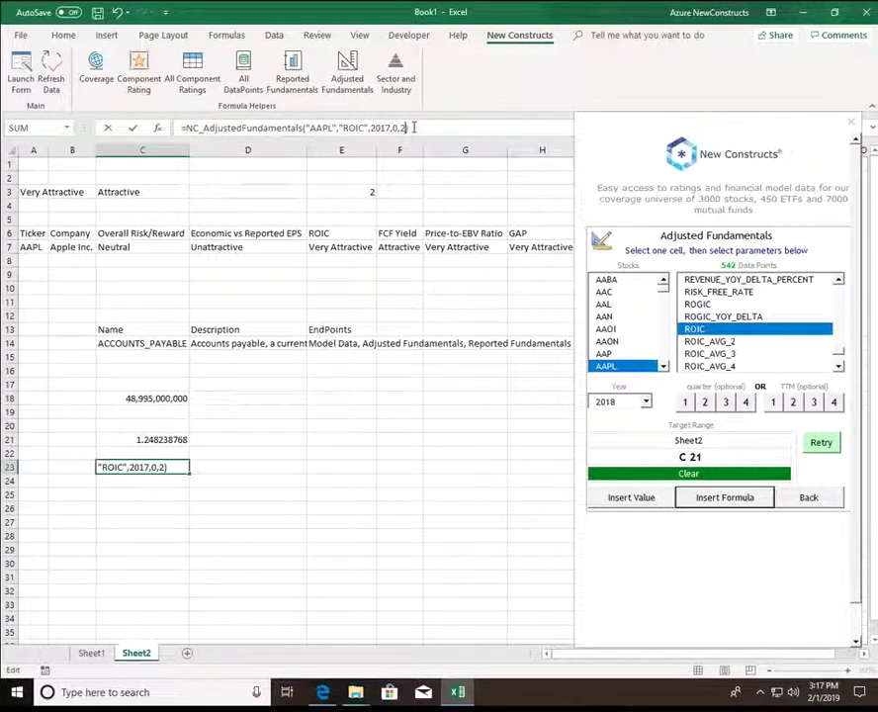
{"action": "key", "text": "Return"}
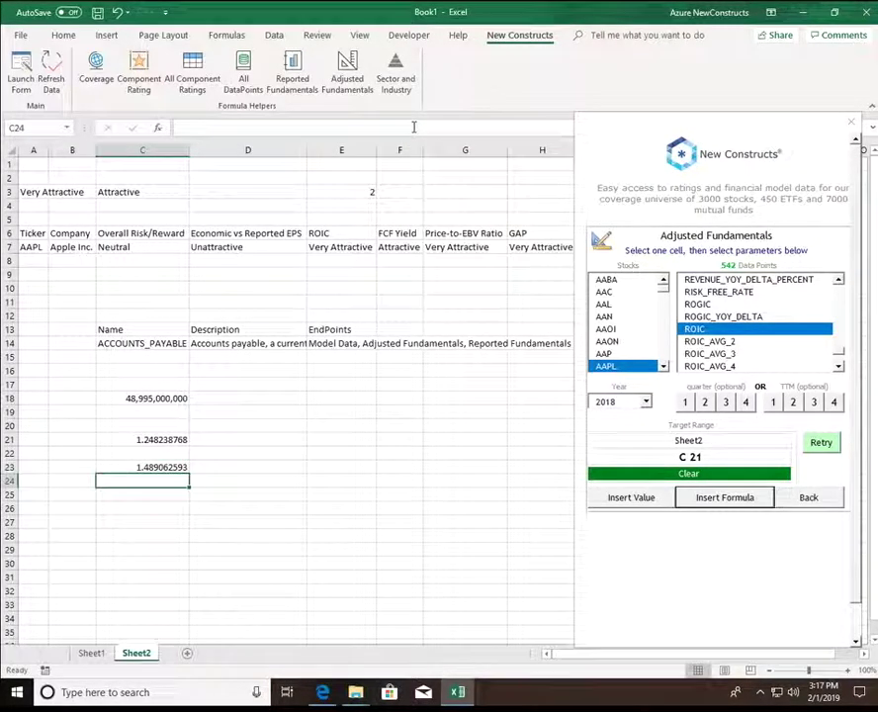
{"action": "key", "text": "Up"}
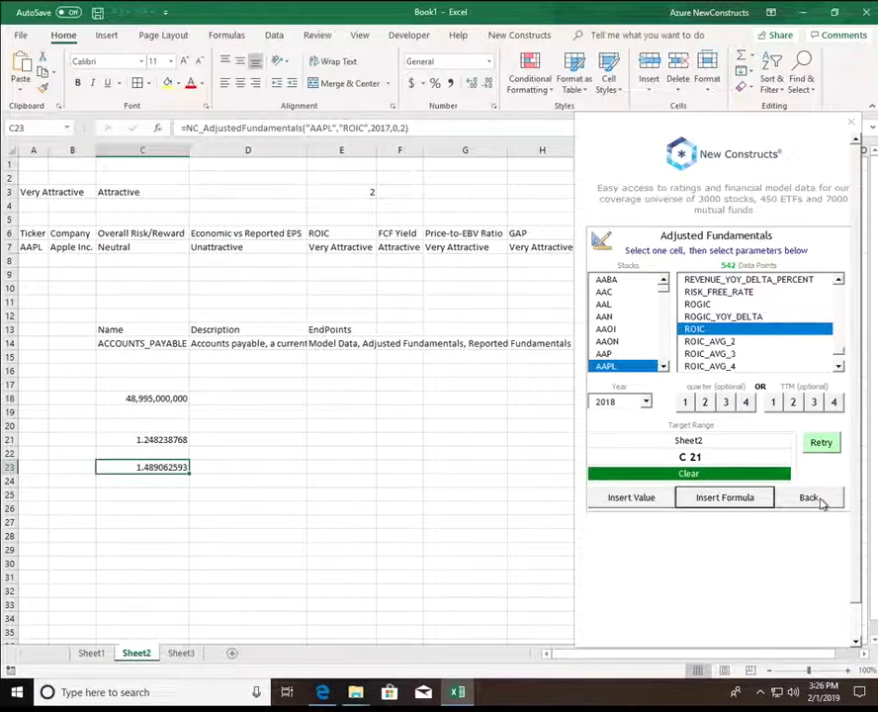
Choose Sector & Industry Data in the New Constructs menu and show Sheet3's ENERGYSEC vs FINANCIALSSEC ROIC_AVG comparison.
{"action": "left_click", "coordinate": [809, 500]}
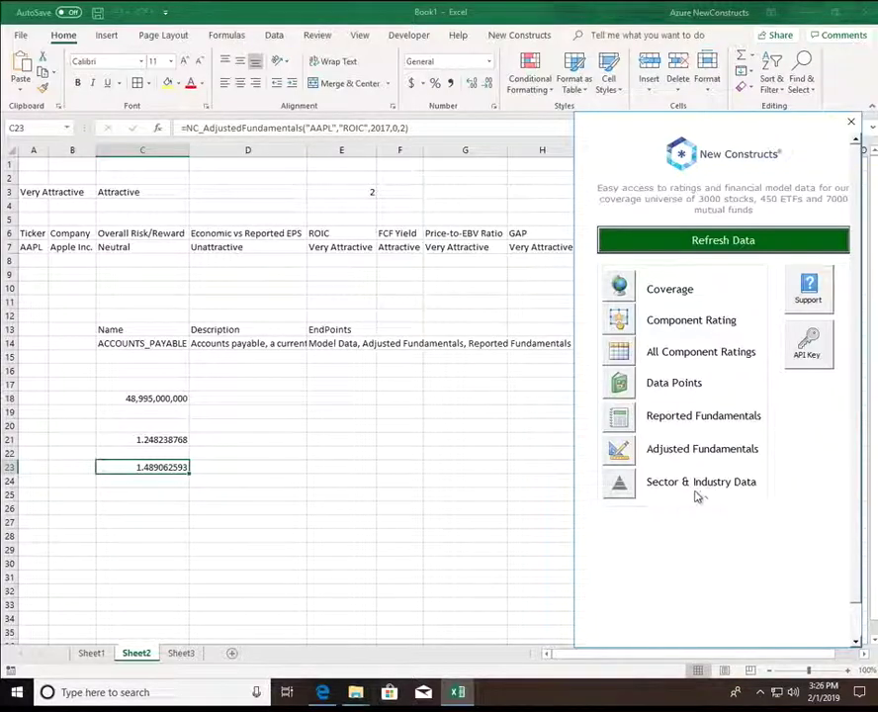
{"action": "left_click", "coordinate": [623, 486]}
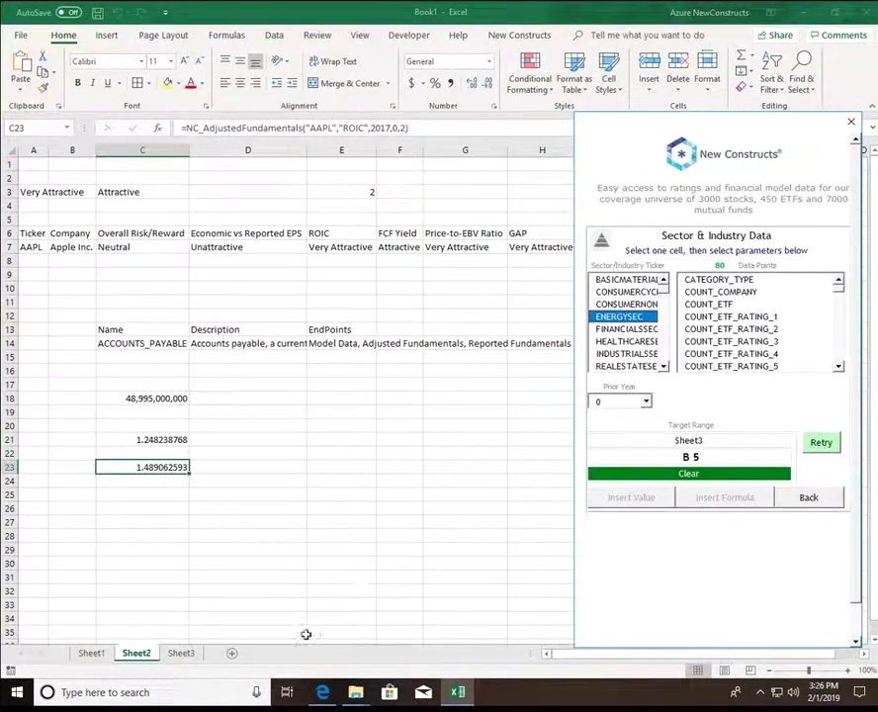
{"action": "left_click", "coordinate": [181, 653]}
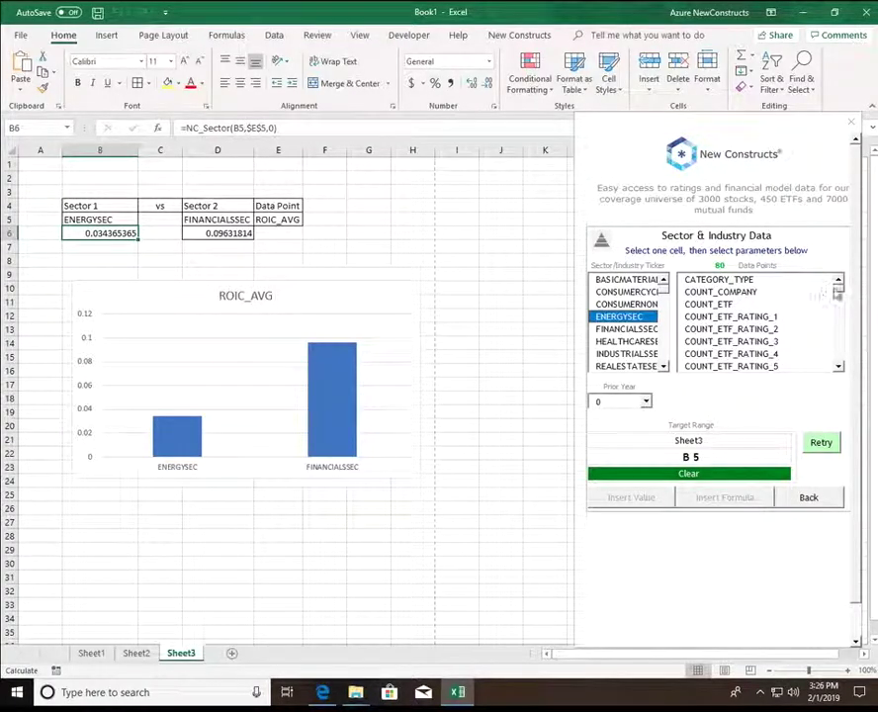
Select B6 and edit its =NC_Sector(B5,$E$5,0) formula in the formula bar.
{"action": "left_click_drag", "start_coordinate": [835, 294], "coordinate": [836, 343]}
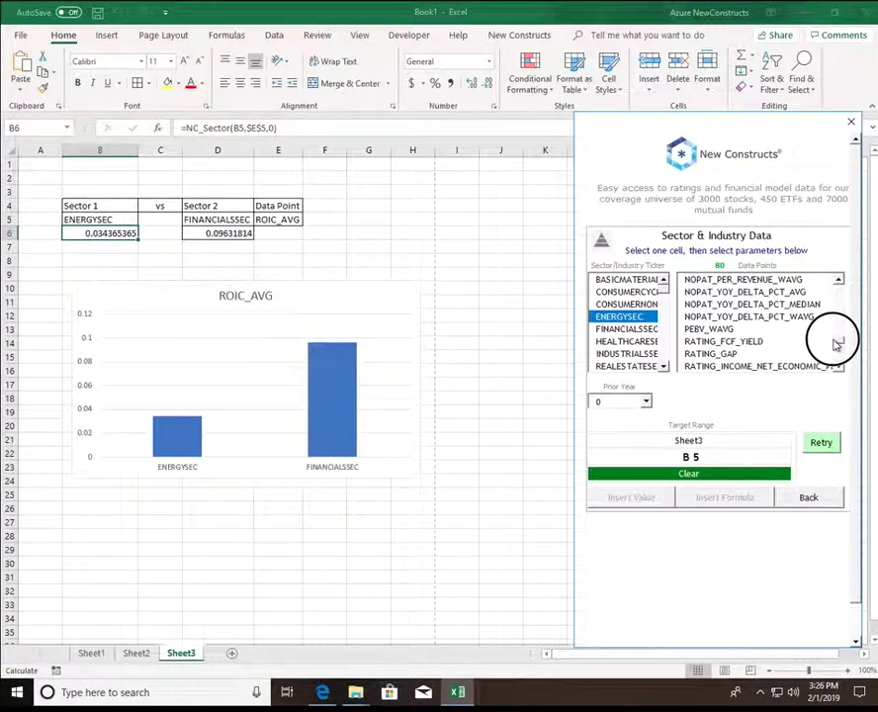
{"action": "left_click", "coordinate": [838, 367]}
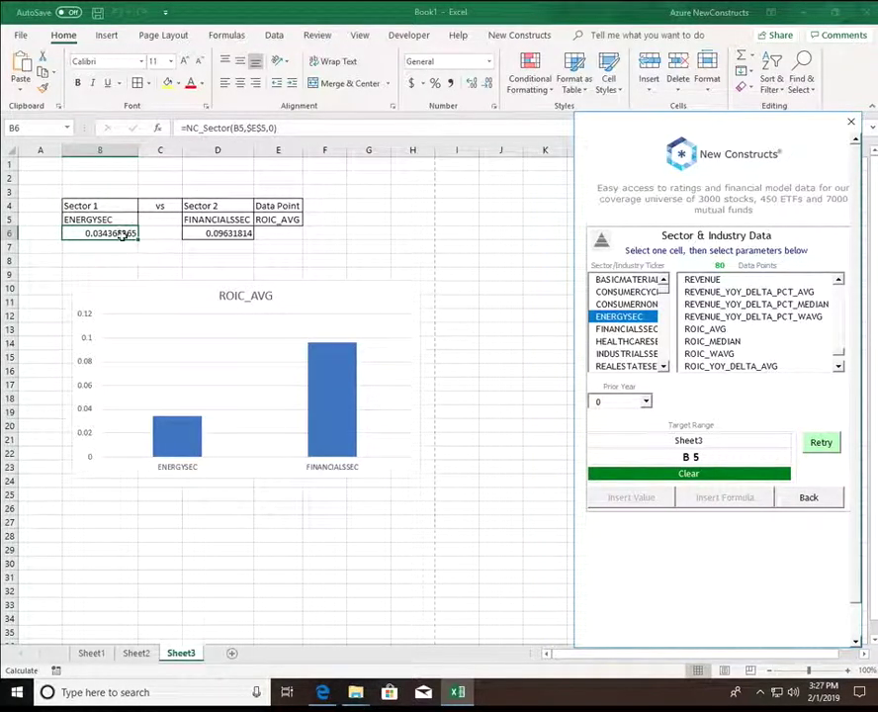
{"action": "left_click", "coordinate": [315, 129]}
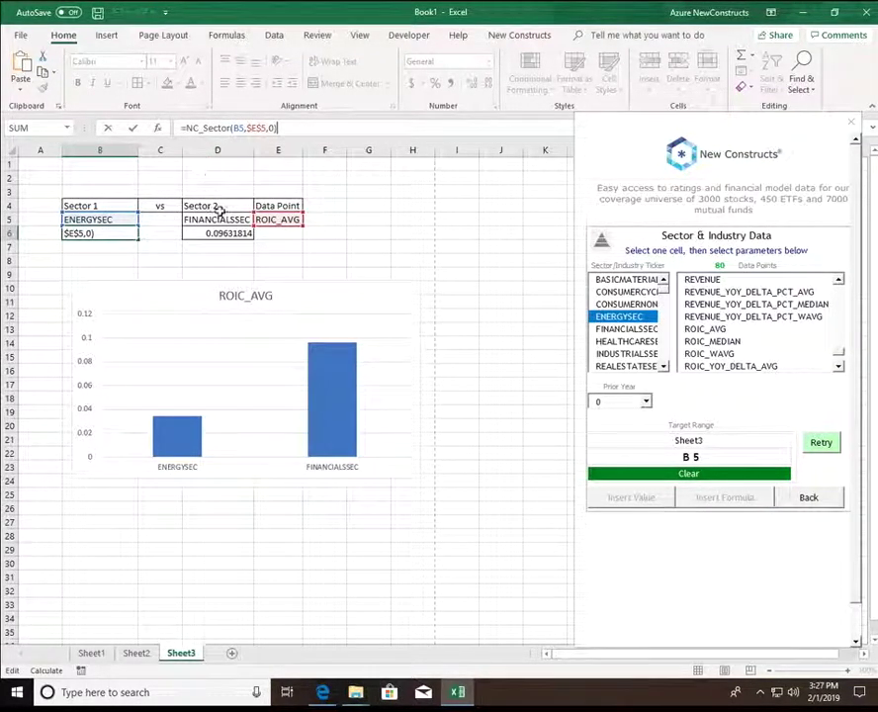
{"action": "left_click", "coordinate": [237, 129]}
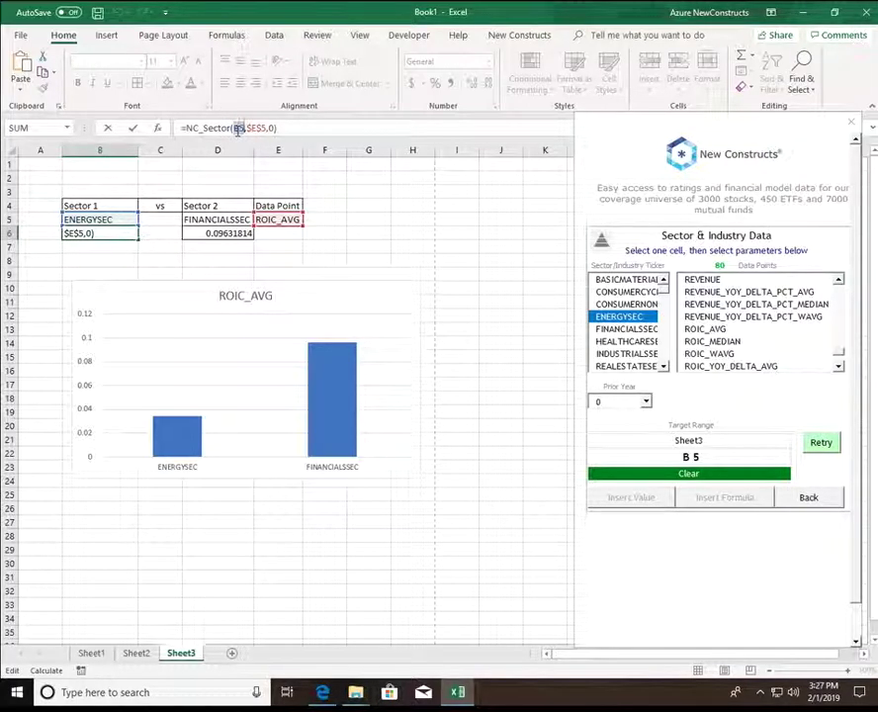
{"action": "double_click", "coordinate": [238, 128]}
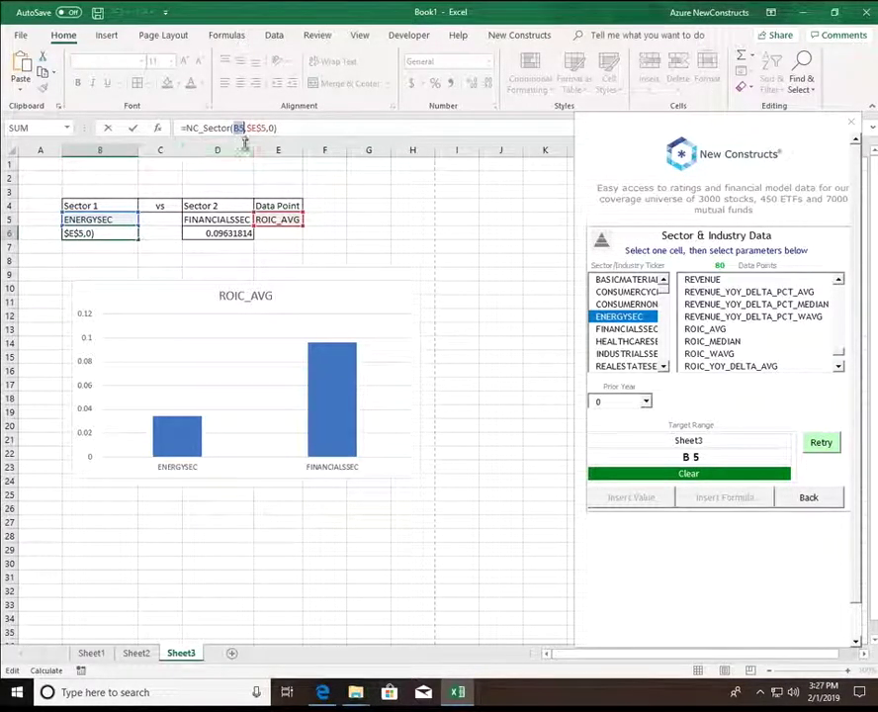
{"action": "double_click", "coordinate": [257, 128]}
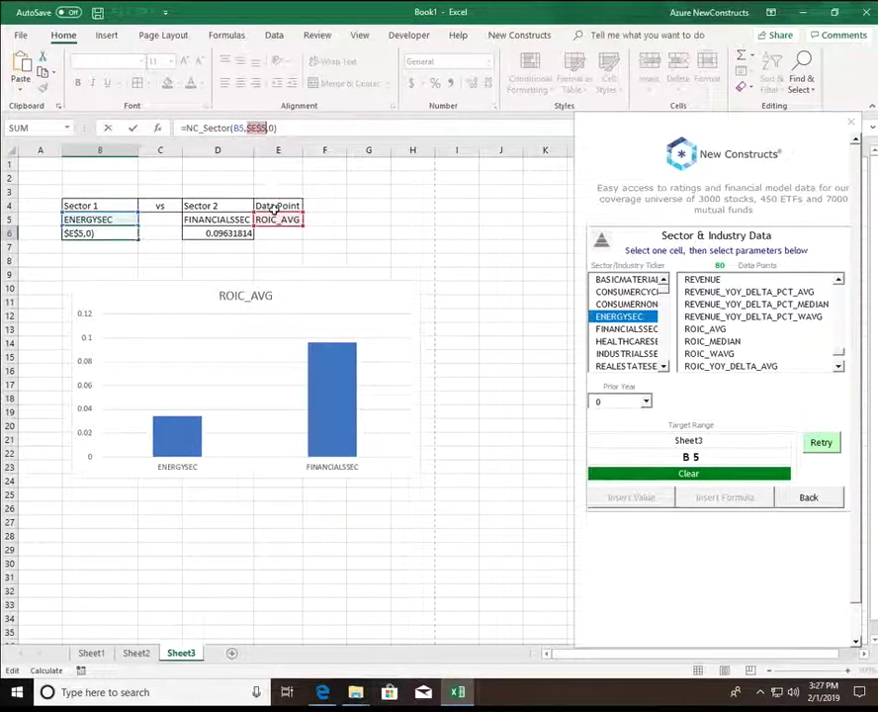
{"action": "left_click", "coordinate": [269, 128]}
{"action": "double_click", "coordinate": [270, 128]}
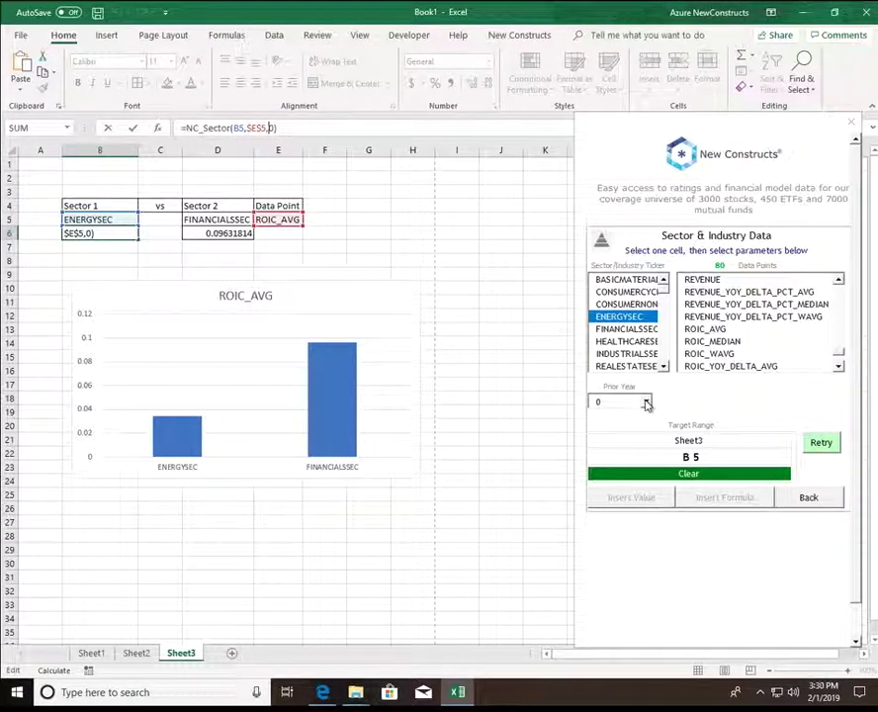
{"action": "left_click", "coordinate": [645, 402]}
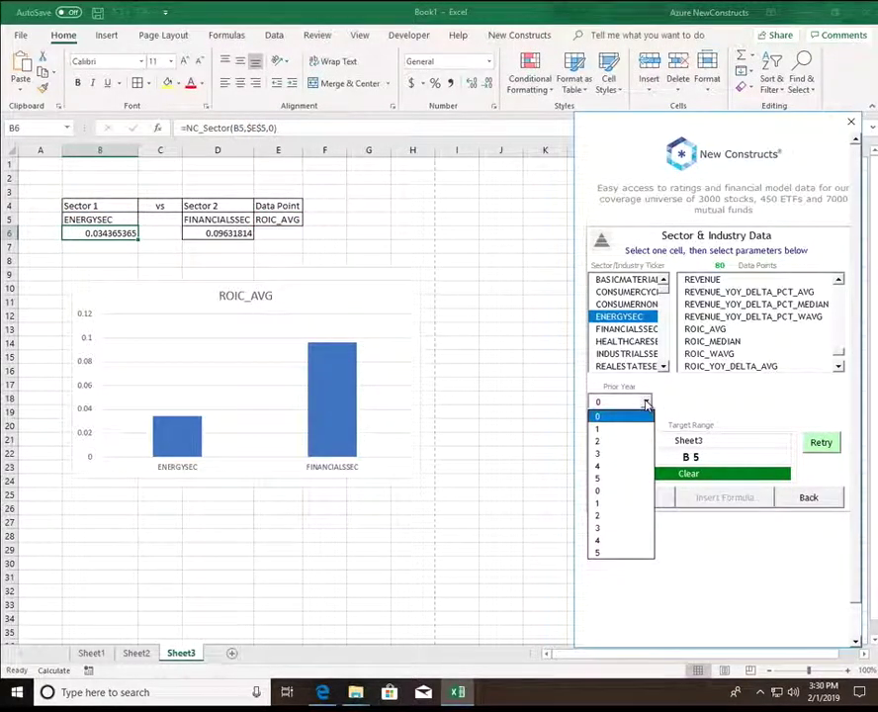
{"action": "left_click", "coordinate": [605, 416]}
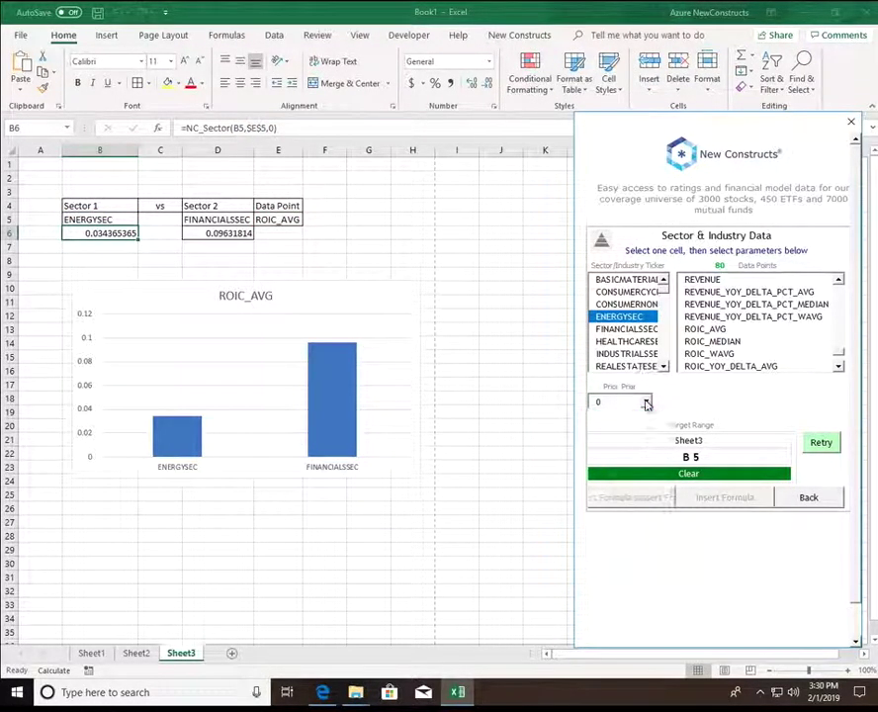
{"action": "left_click", "coordinate": [91, 229]}
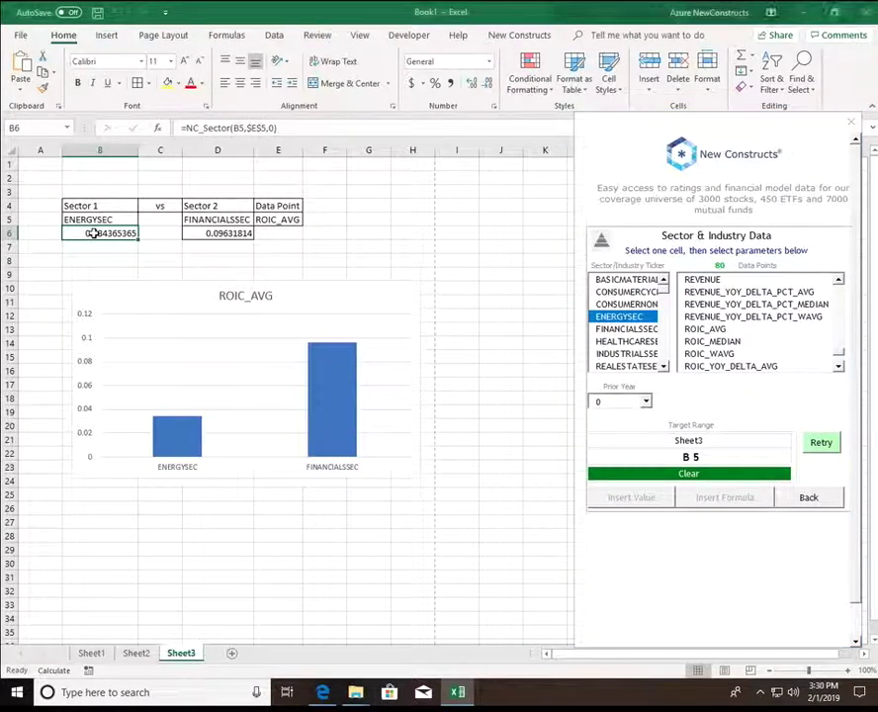
{"action": "left_click", "coordinate": [267, 221]}
{"action": "left_click", "coordinate": [229, 234]}
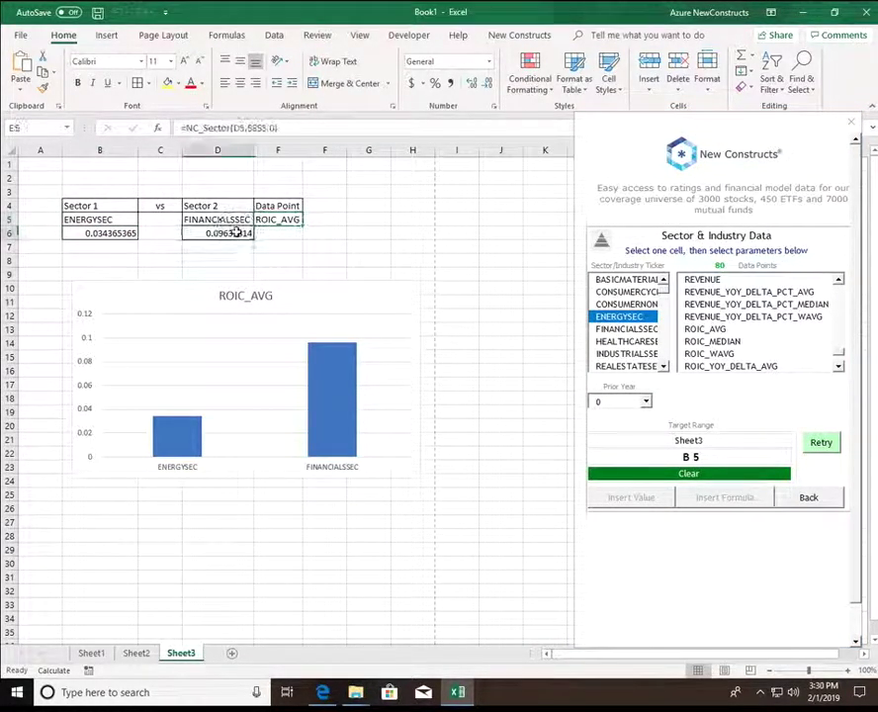
{"action": "left_click", "coordinate": [218, 129]}
{"action": "left_click", "coordinate": [285, 219]}
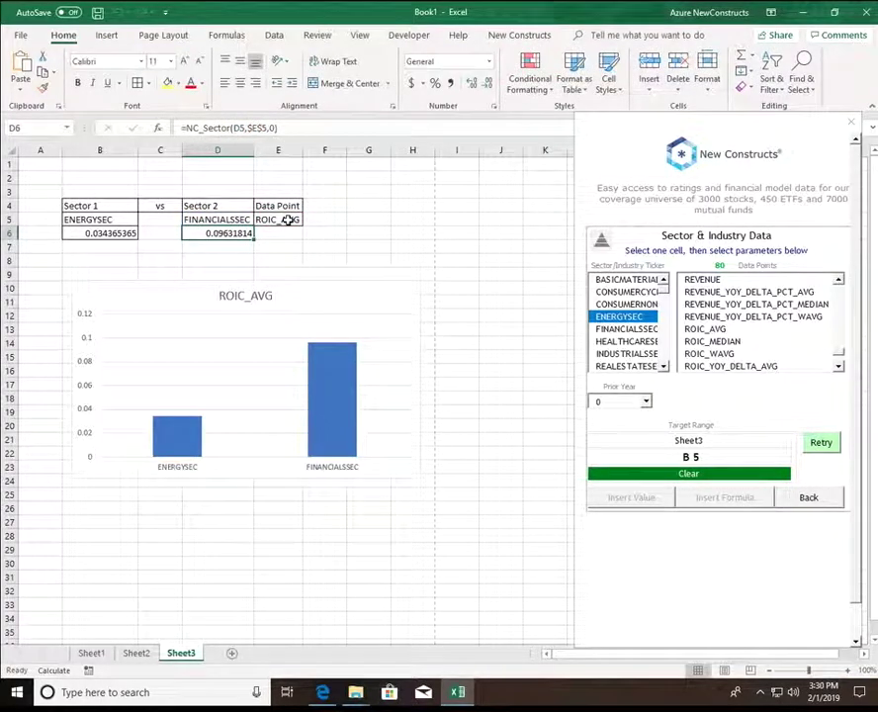
Change the E5 data point from ROIC_AVG to ROIC_MEDIAN.
{"action": "left_click", "coordinate": [245, 128]}
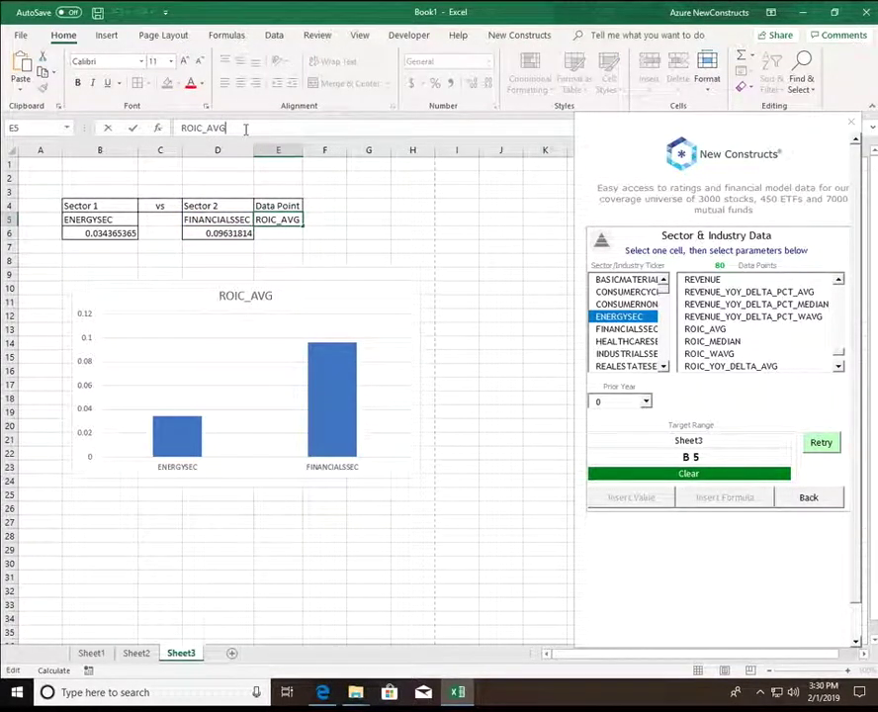
{"action": "key", "text": "BackSpace"}
{"action": "key", "text": "BackSpace"}
{"action": "key", "text": "BackSpace"}
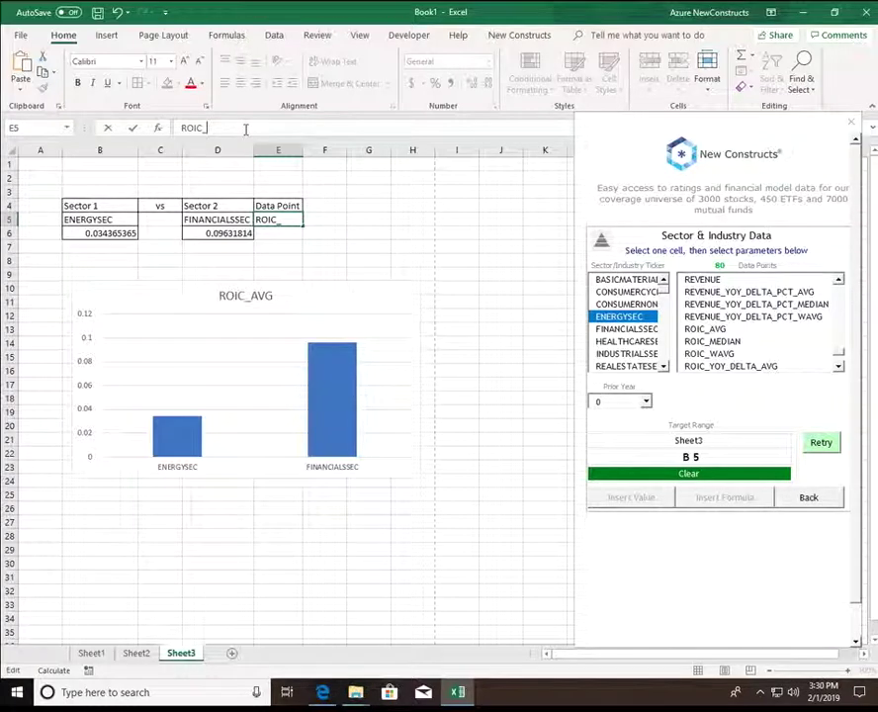
{"action": "type", "text": "MEDIAN"}
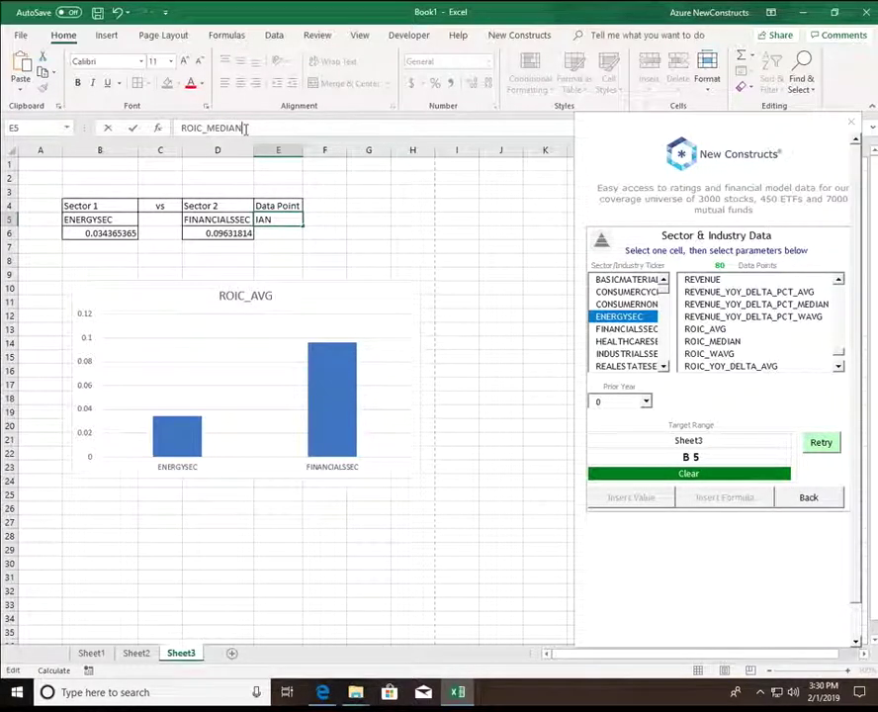
{"action": "key", "text": "Return"}
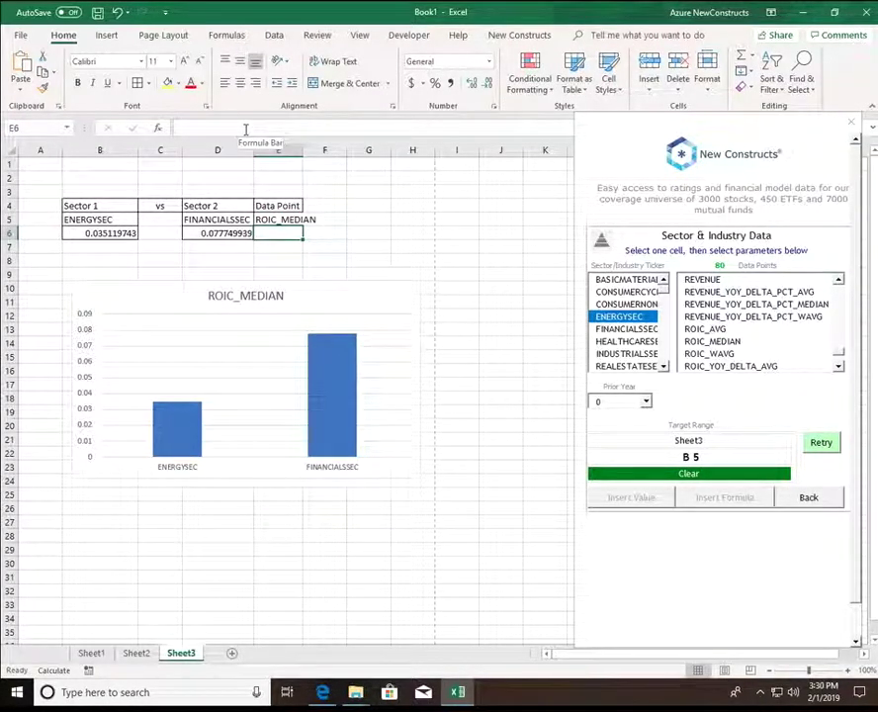
Replace Sector 1 in B5 with INDUSTRIALSSEC.
{"action": "key", "text": "Up"}
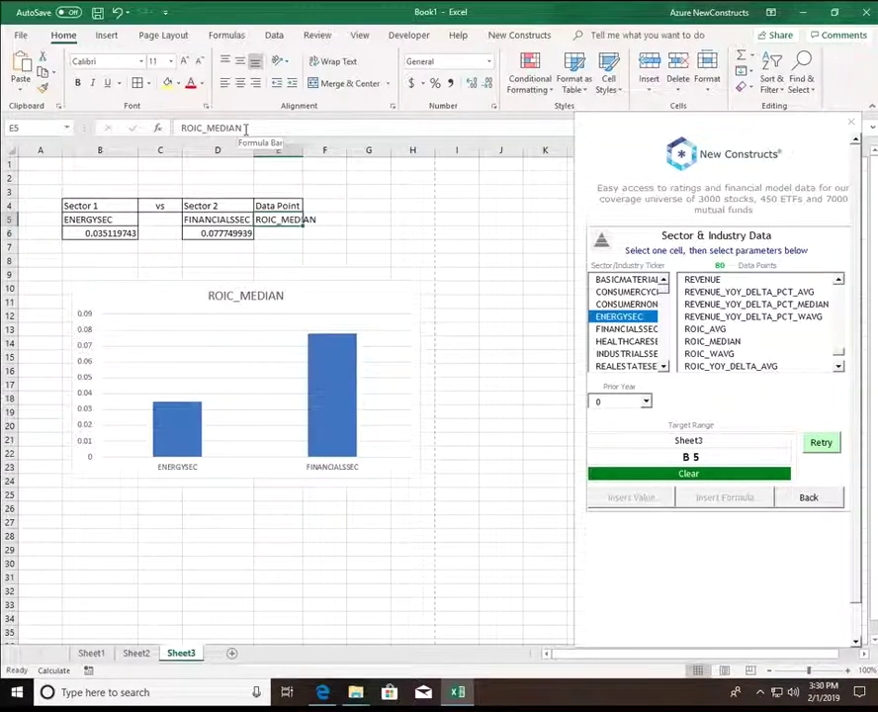
{"action": "key", "text": "Left"}
{"action": "key", "text": "Left"}
{"action": "key", "text": "Left"}
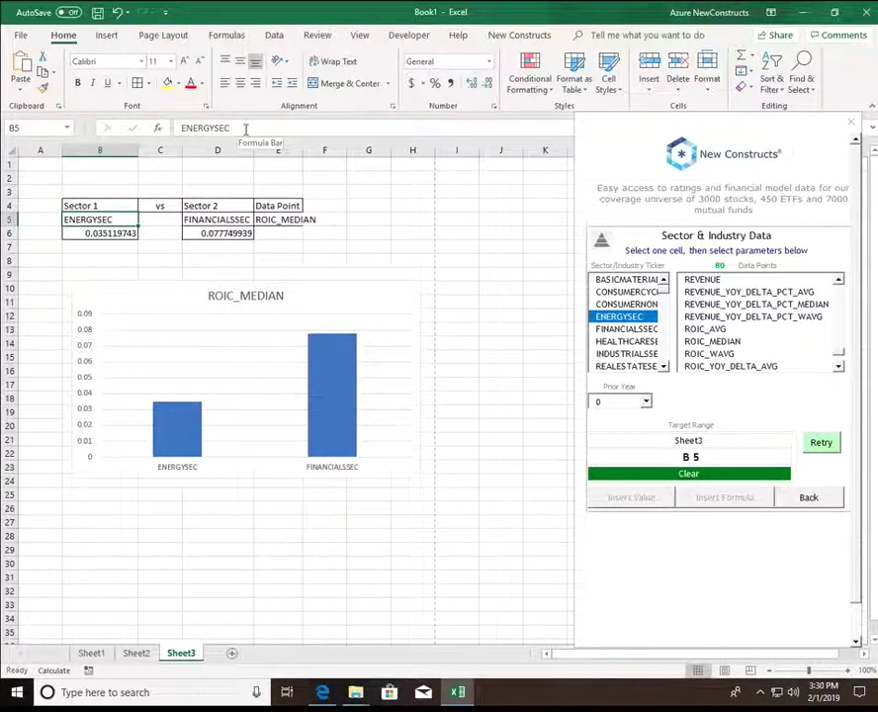
{"action": "double_click", "coordinate": [245, 129]}
{"action": "type", "text": "INDUSTRIALS"}
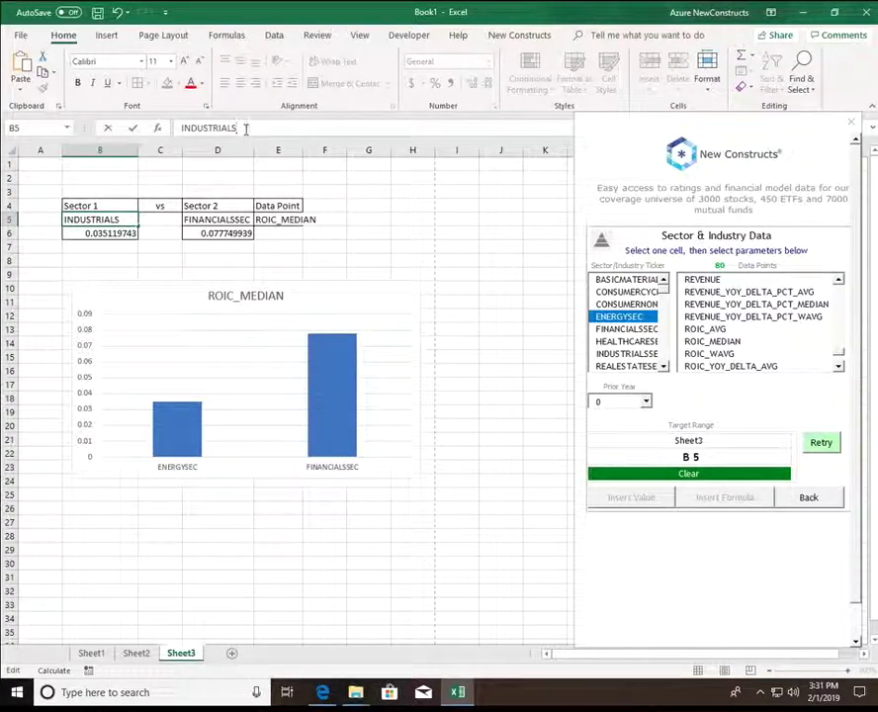
{"action": "key", "text": "Return"}
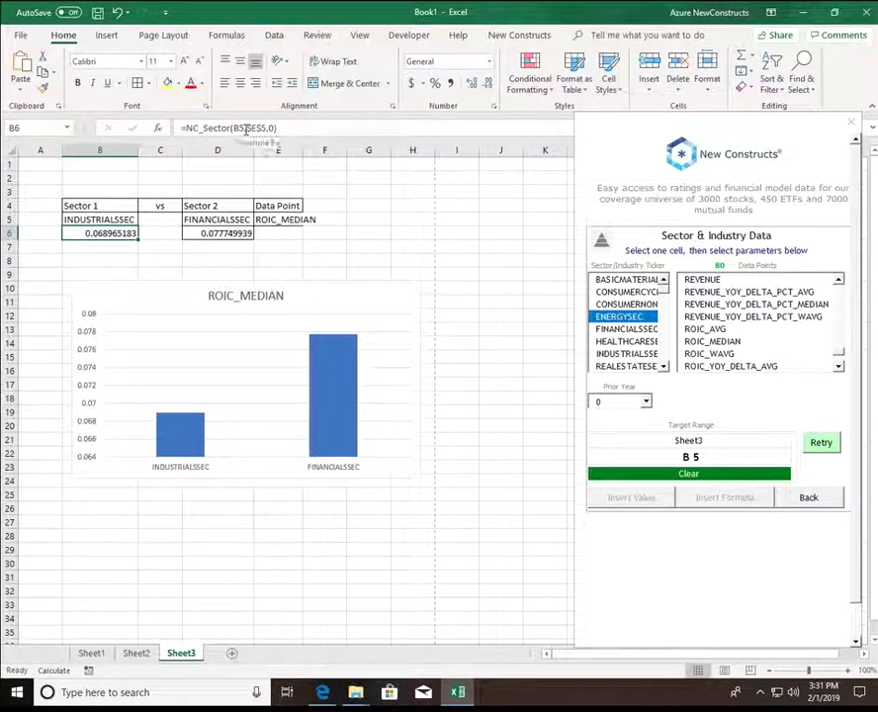
{"action": "key", "text": "Up"}
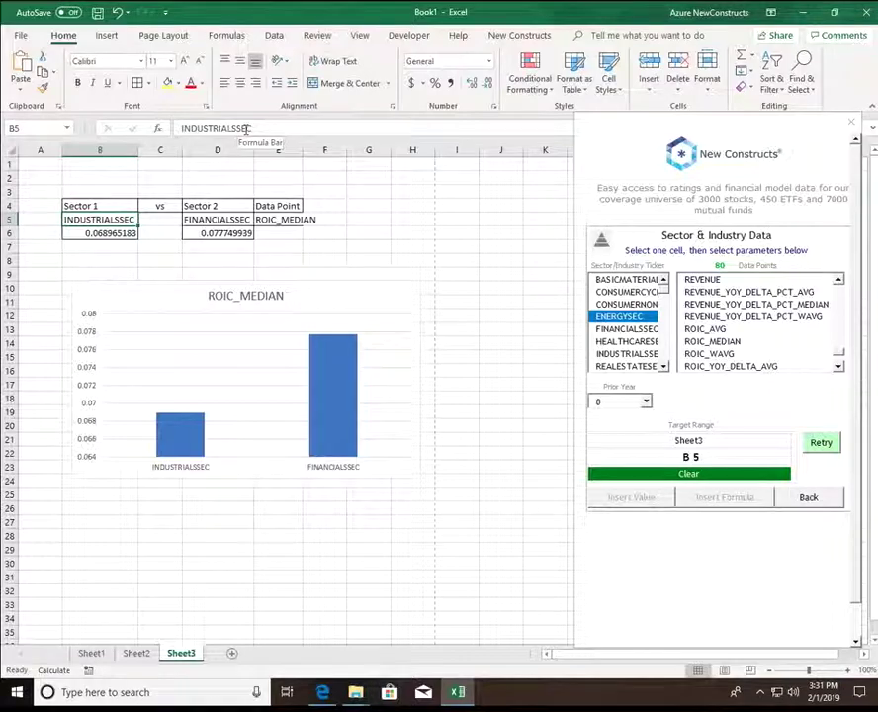
Replace Sector 2 in D5 with BASICMATERIALSSEC.
{"action": "left_click", "coordinate": [240, 219]}
{"action": "double_click", "coordinate": [251, 126]}
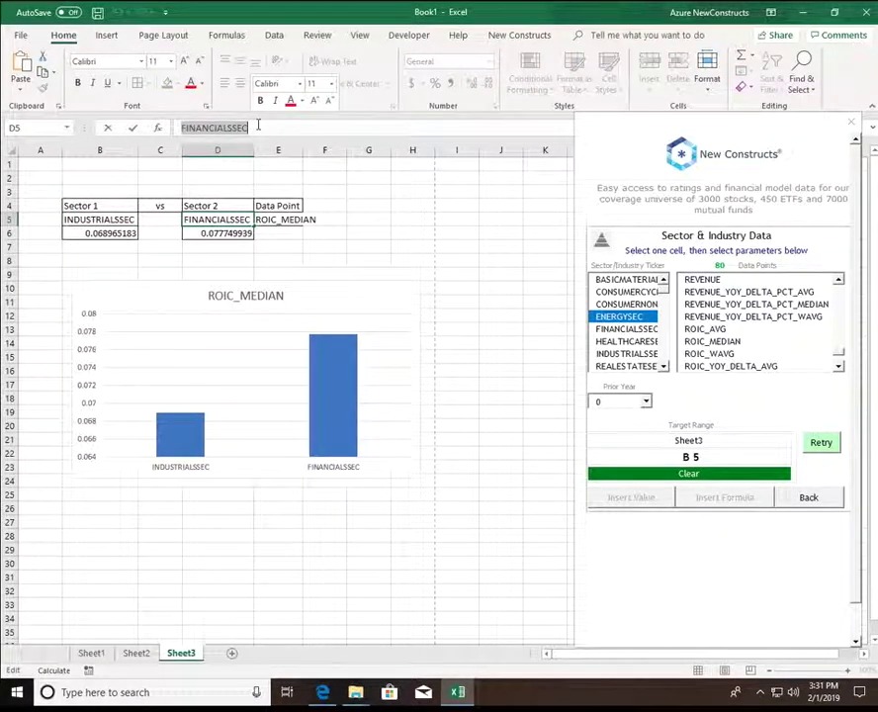
{"action": "type", "text": "BASICMATERIAL"}
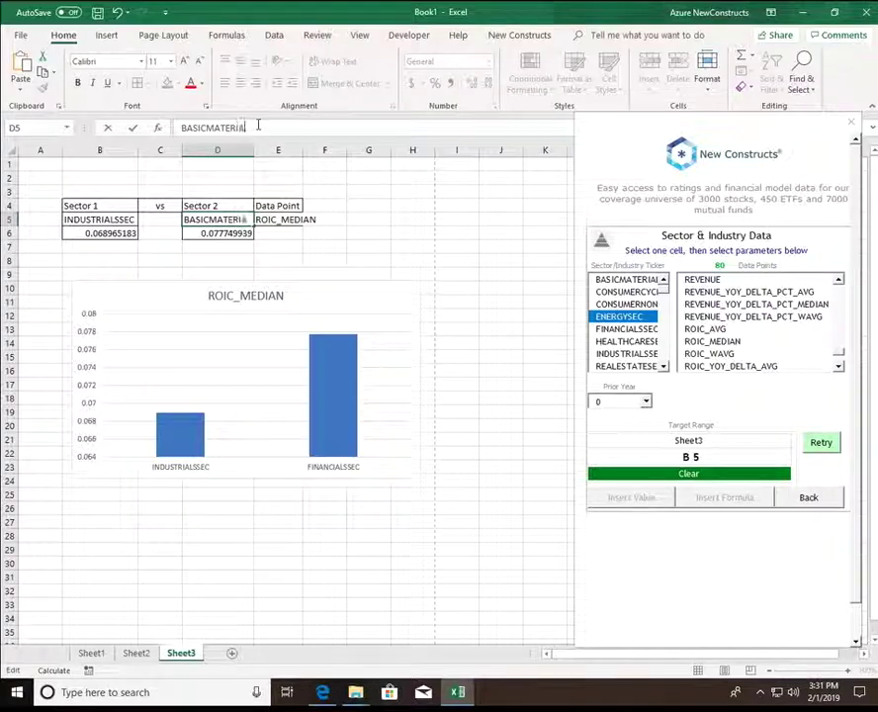
{"action": "type", "text": "SSEC"}
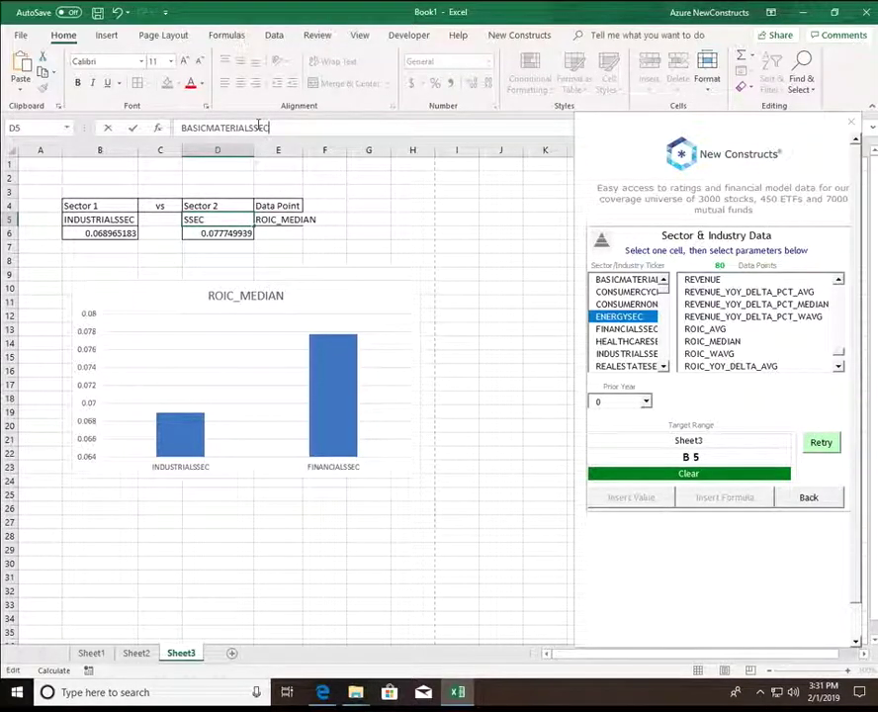
{"action": "key", "text": "Return"}
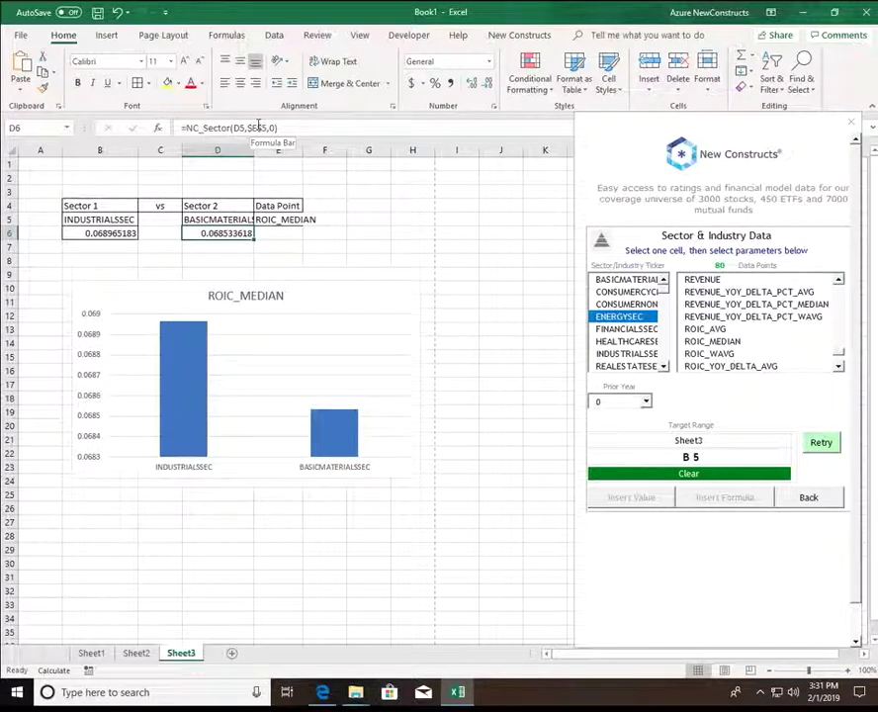
{"action": "key", "text": "Left"}
{"action": "key", "text": "Left"}
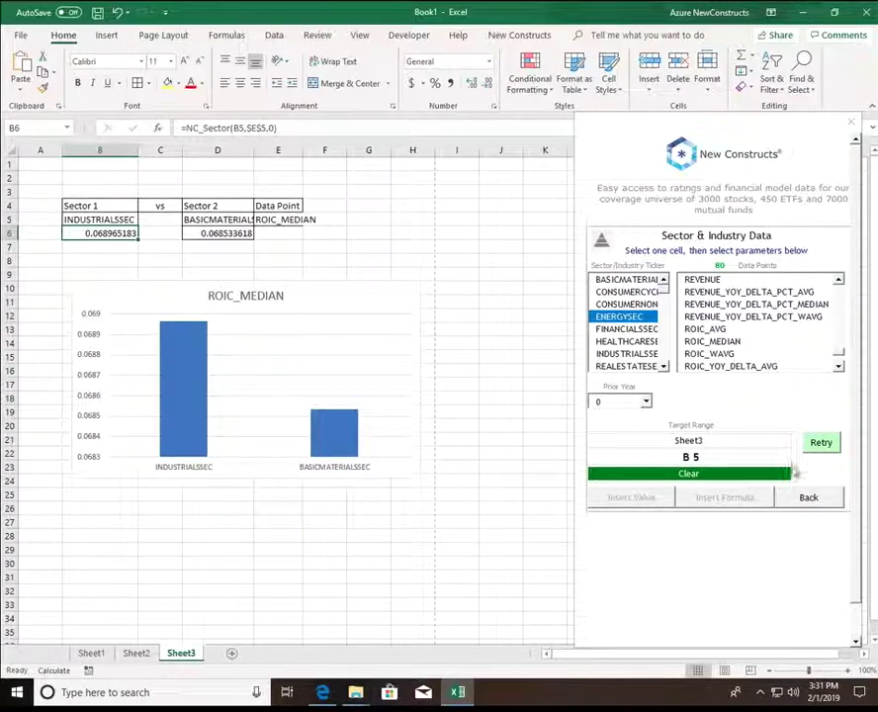
Open the New Constructs add-in's online support documentation from its main menu.
{"action": "left_click", "coordinate": [809, 498]}
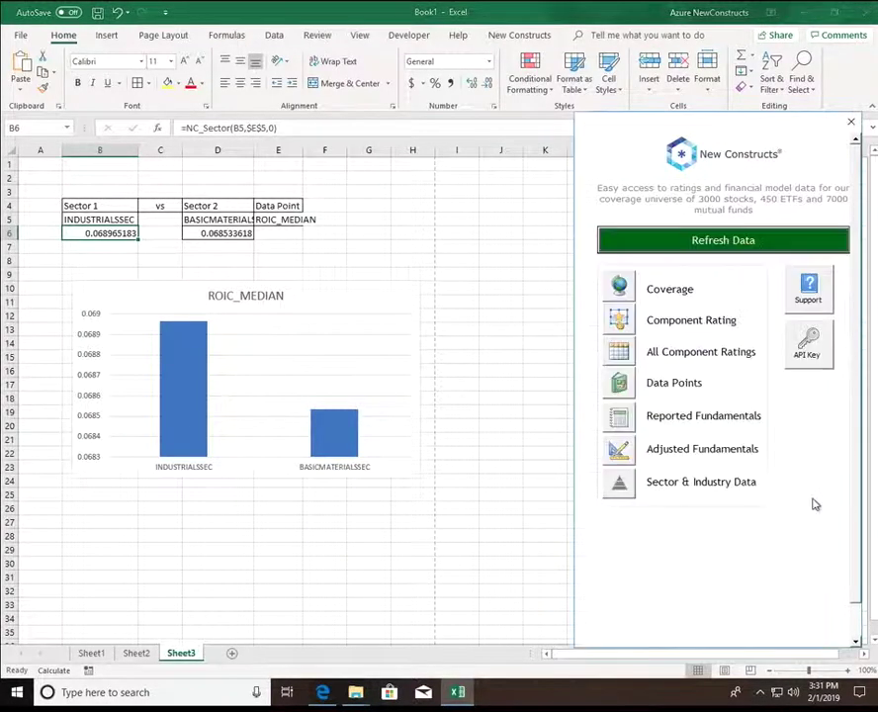
{"action": "left_click", "coordinate": [809, 290]}
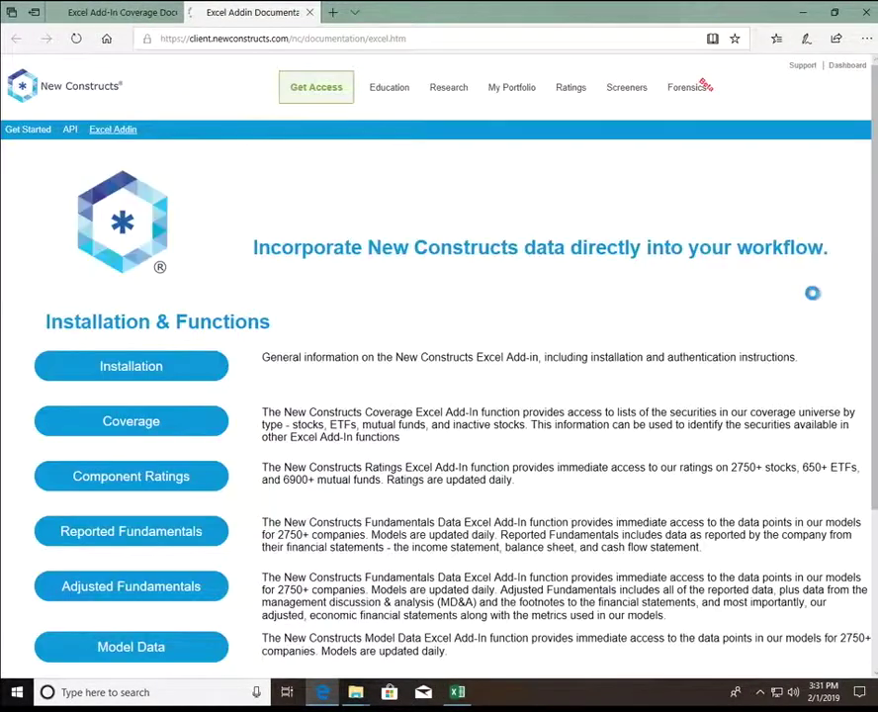